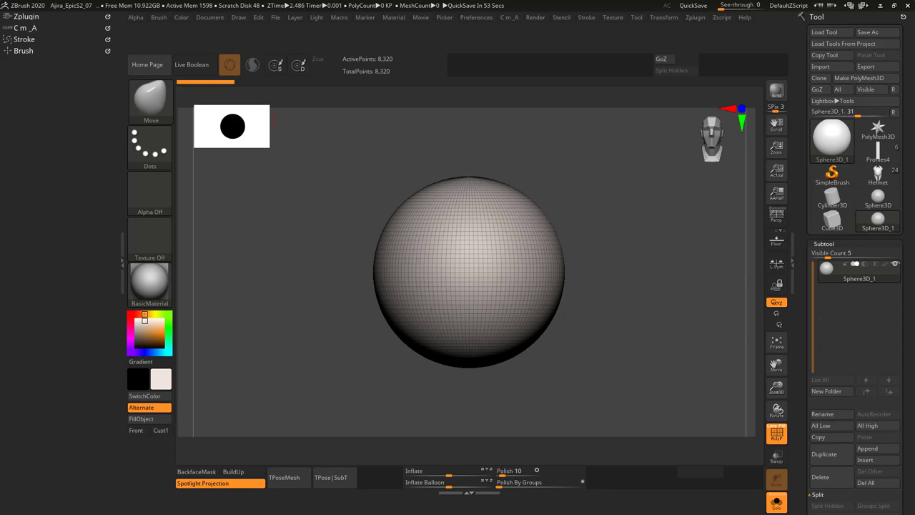
Step: Swap the current sphere for the Cube3D primitive
mouse_move(658, 327)
mouse_down()
mouse_move(655, 351)
mouse_move(701, 279)
mouse_up()
click(844, 147)
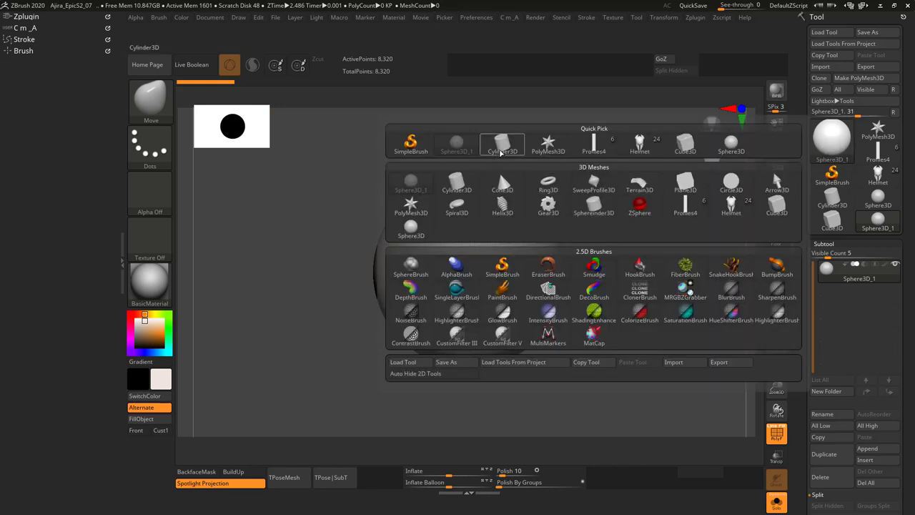
click(685, 143)
Step: Orbit the cube and snap it to a flat front view
drag(660, 159, 670, 257)
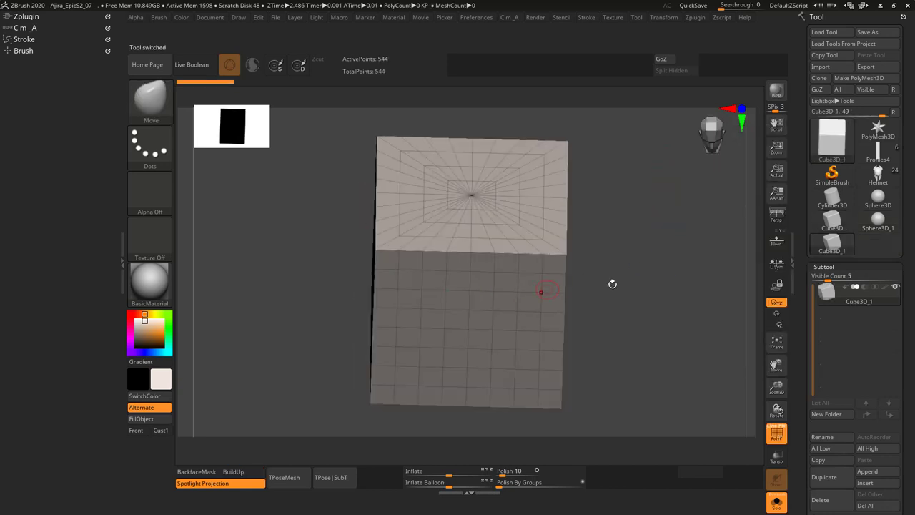
drag(612, 284, 729, 267)
scroll(830, 341, down, 3)
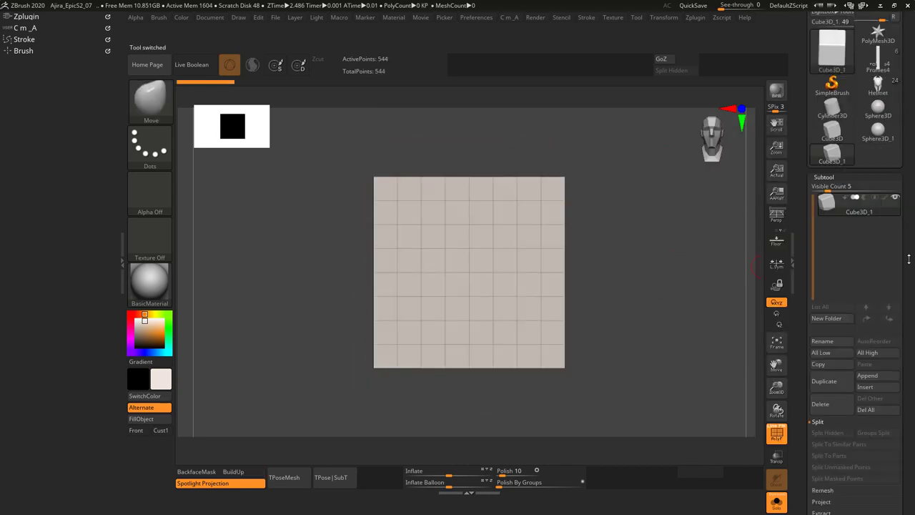
scroll(830, 341, down, 10)
scroll(830, 341, down, 1)
scroll(830, 341, down, 3)
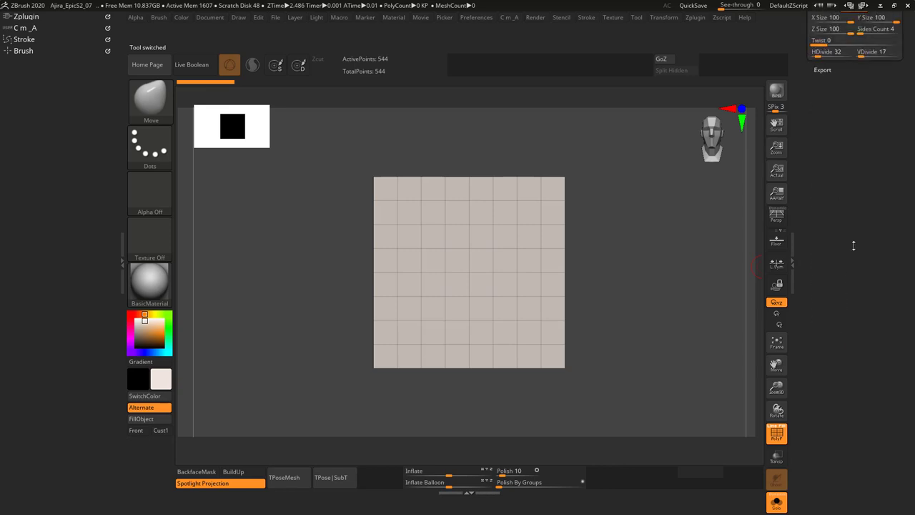
scroll(843, 309, up, 3)
scroll(854, 214, up, 2)
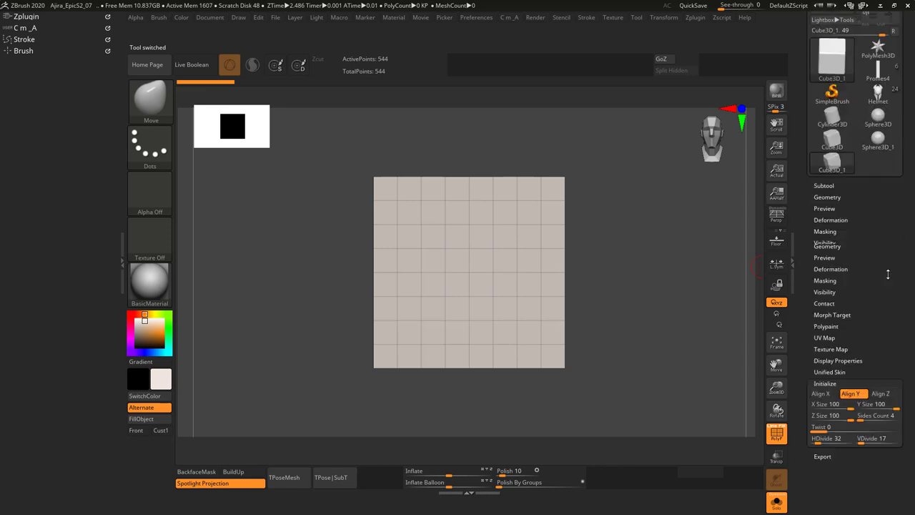
scroll(860, 128, up, 2)
Step: Convert the cube into an editable polymesh and frame it in the canvas
click(852, 74)
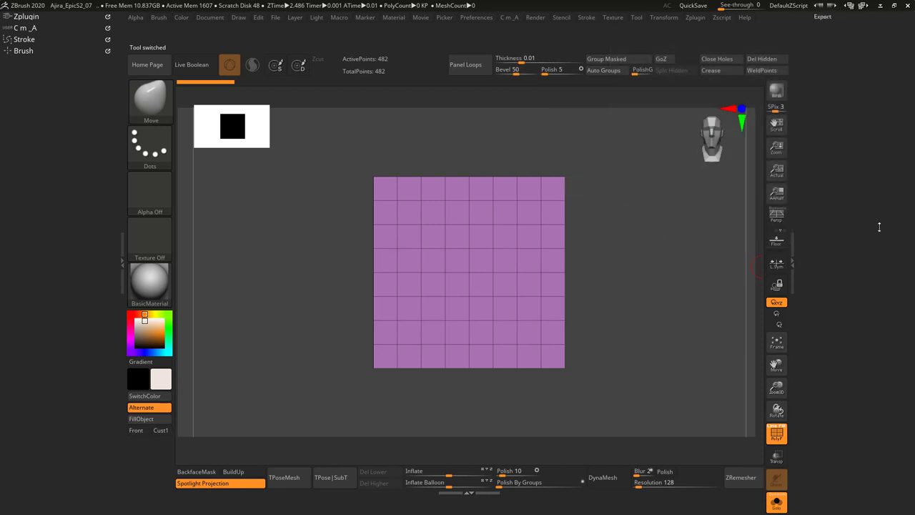
click(827, 276)
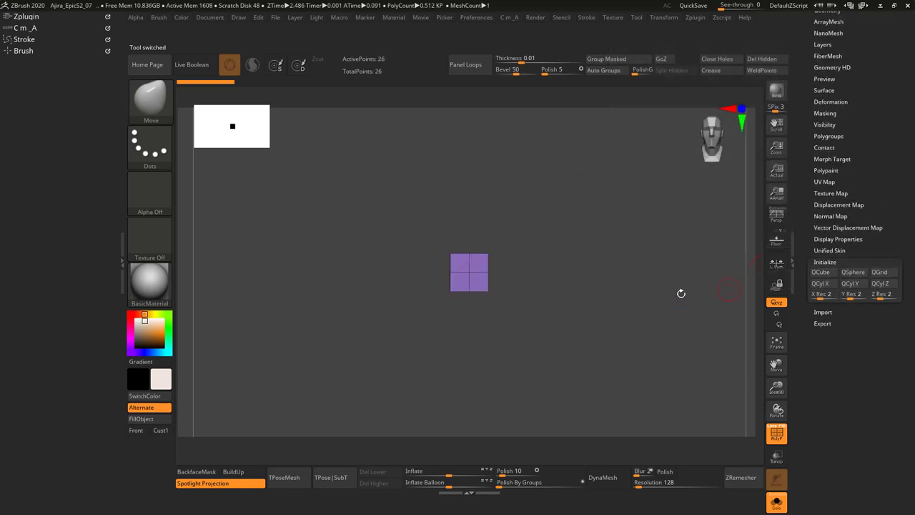
key(f)
mouse_move(682, 293)
mouse_down()
mouse_move(697, 318)
mouse_move(680, 304)
mouse_up()
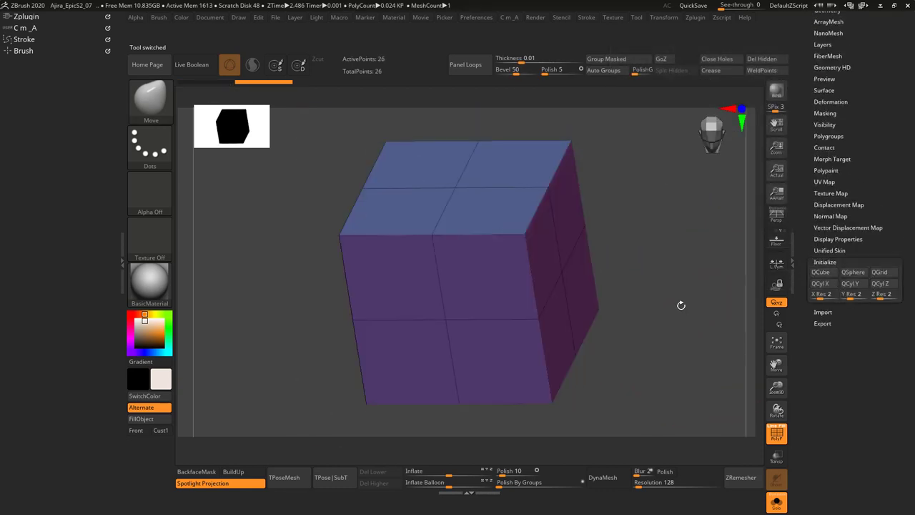
Step: Rebuild the mesh as a QCube with X Res 1, Y Res 3 and Z Res 1
click(822, 294)
click(855, 294)
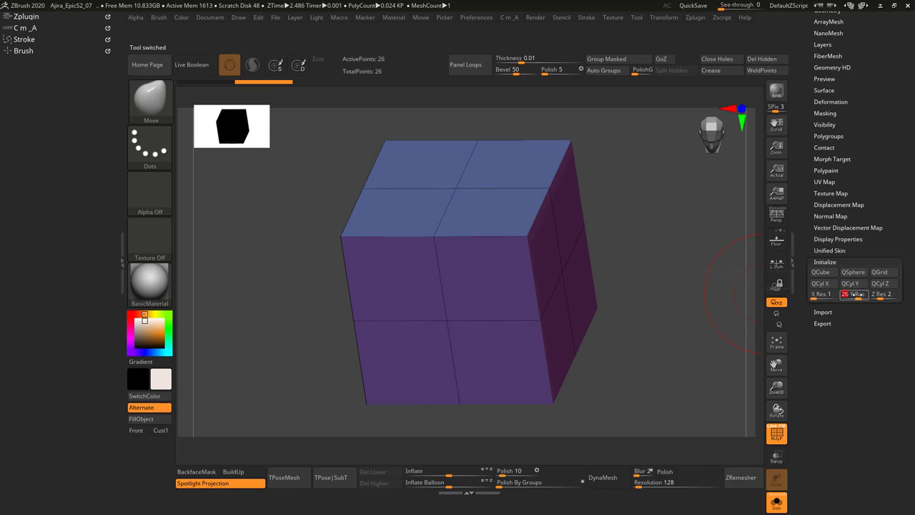
text(31)
key(Return)
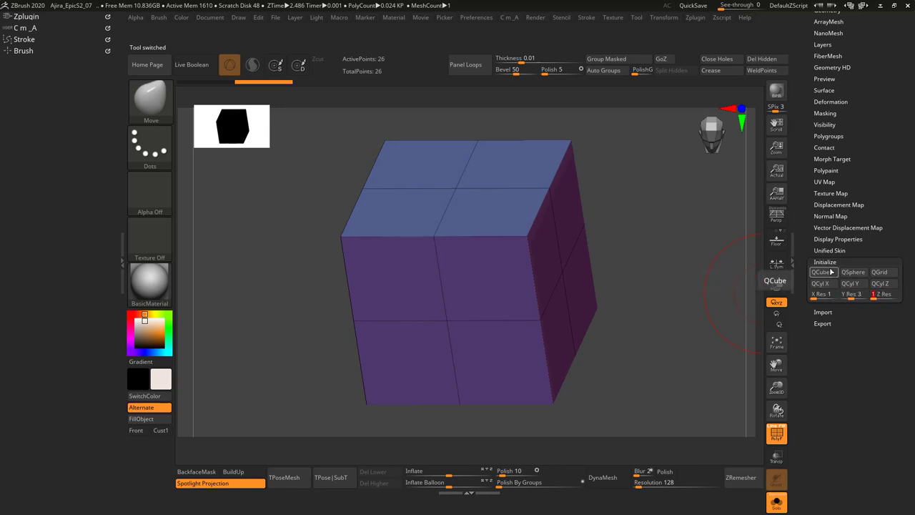
click(818, 273)
scroll(836, 181, up, 1)
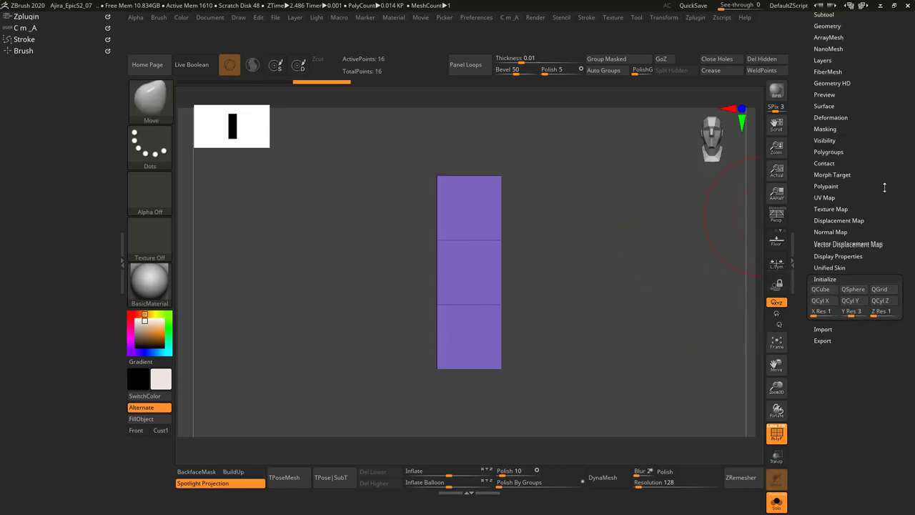
scroll(836, 181, up, 1)
Step: Auto-group the column, then give the masked top and bottom their own polygroups
click(837, 181)
click(828, 191)
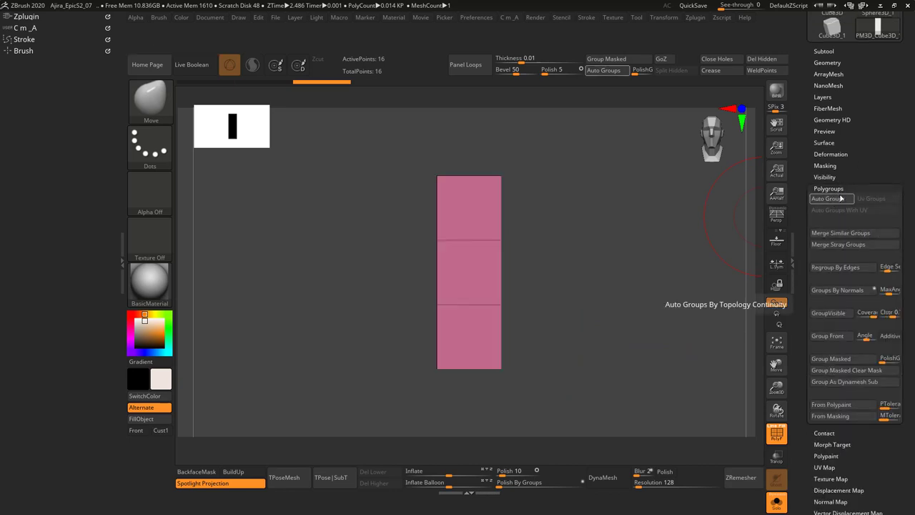
ctrl+drag(593, 153, 439, 262)
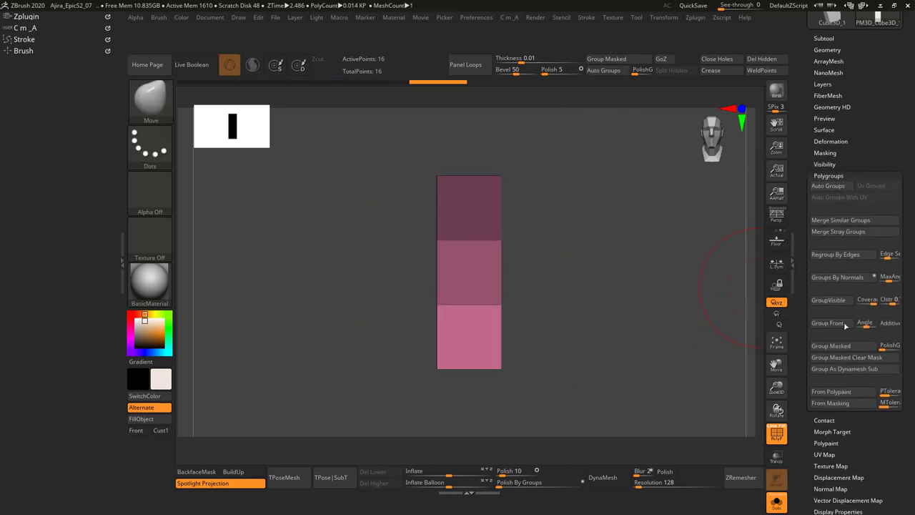
click(829, 346)
ctrl+click(562, 286)
ctrl+drag(629, 246, 283, 450)
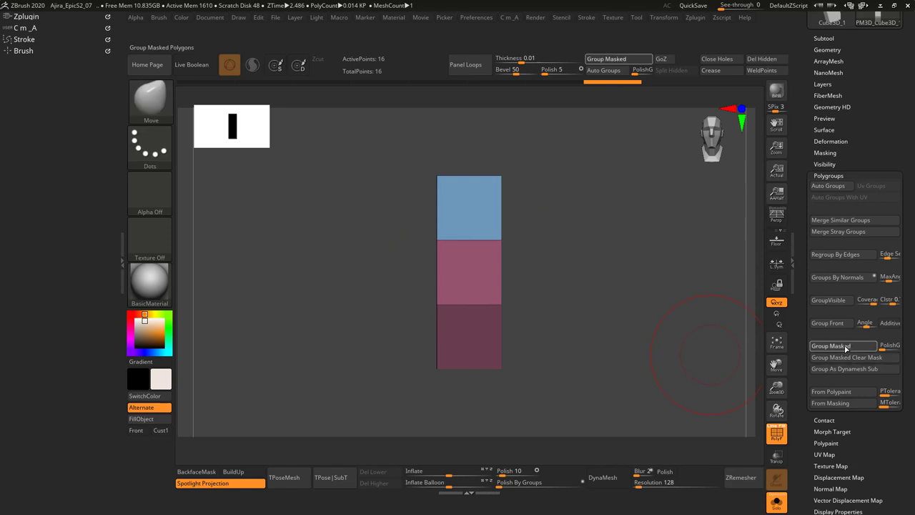
click(830, 346)
Step: From a top view, squash the column's depth front to back with the gizmo
shift+drag(598, 334, 594, 337)
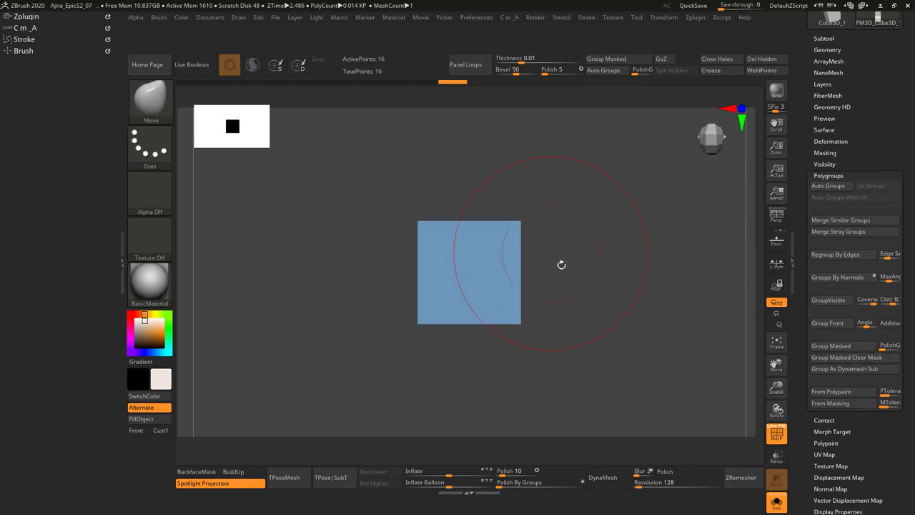
key(w)
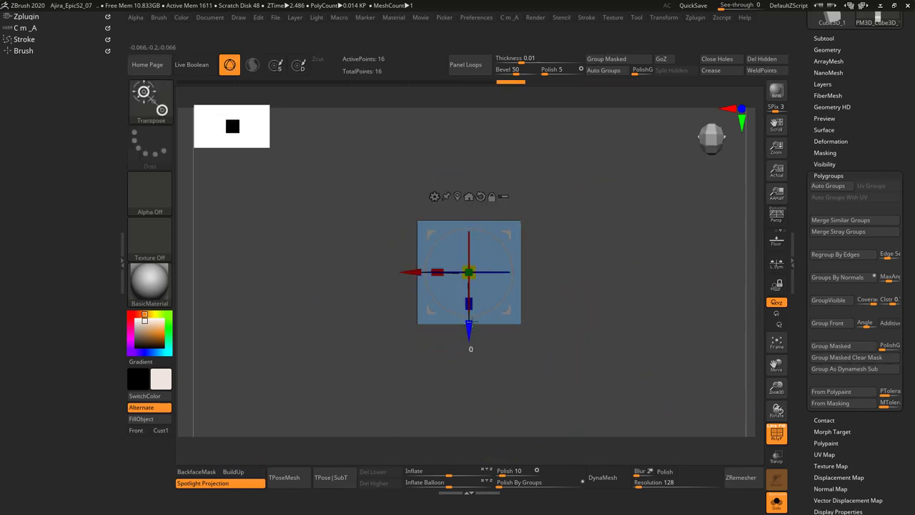
drag(475, 322, 486, 264)
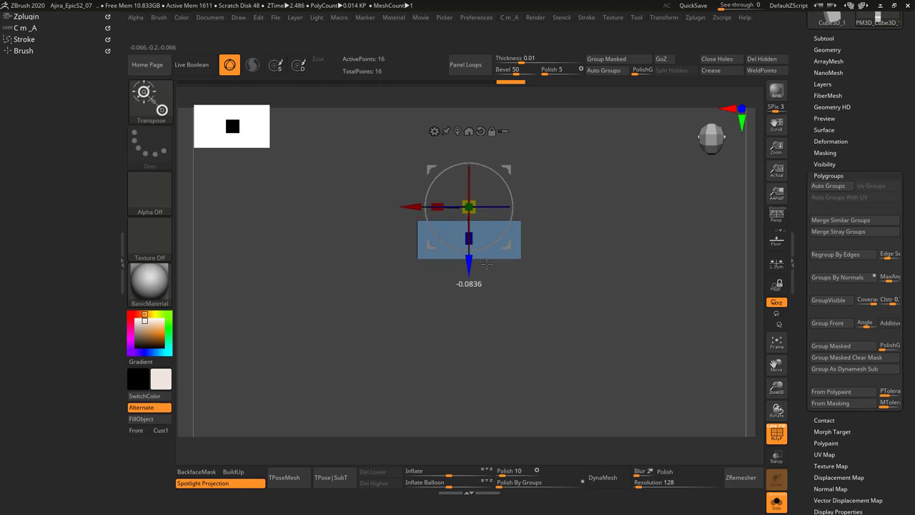
Step: Turn the gizmo off, switch to the ZModeler brush and return to a front view
key(q)
key(w)
key(q)
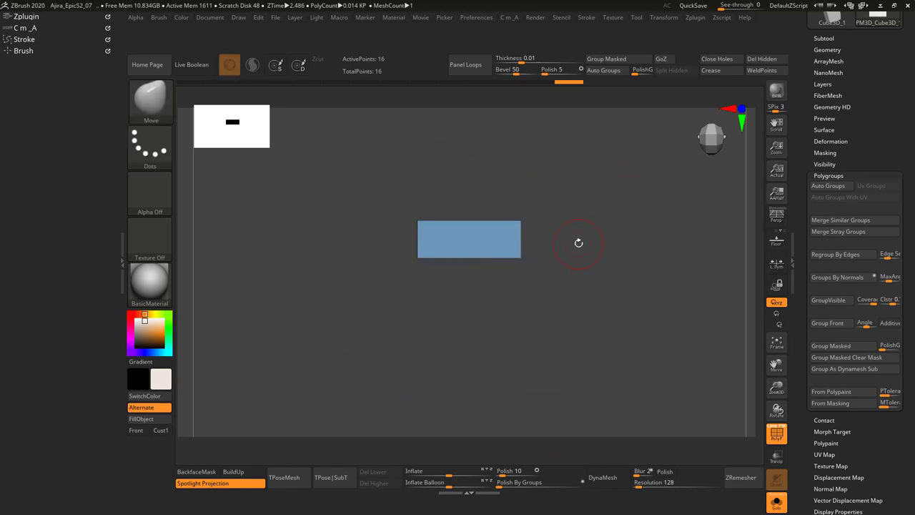
key(b)
click(468, 449)
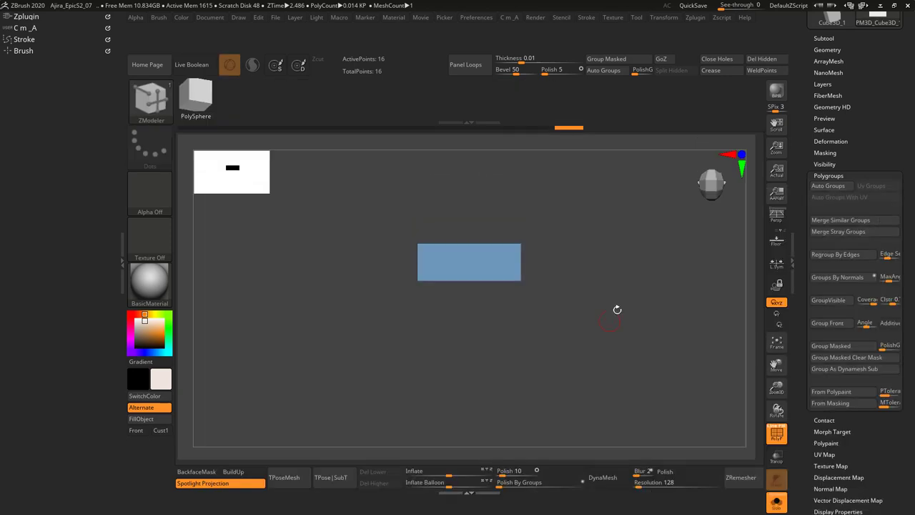
mouse_move(614, 308)
mouse_down()
mouse_move(616, 255)
mouse_move(597, 263)
mouse_move(640, 265)
mouse_move(624, 241)
mouse_up()
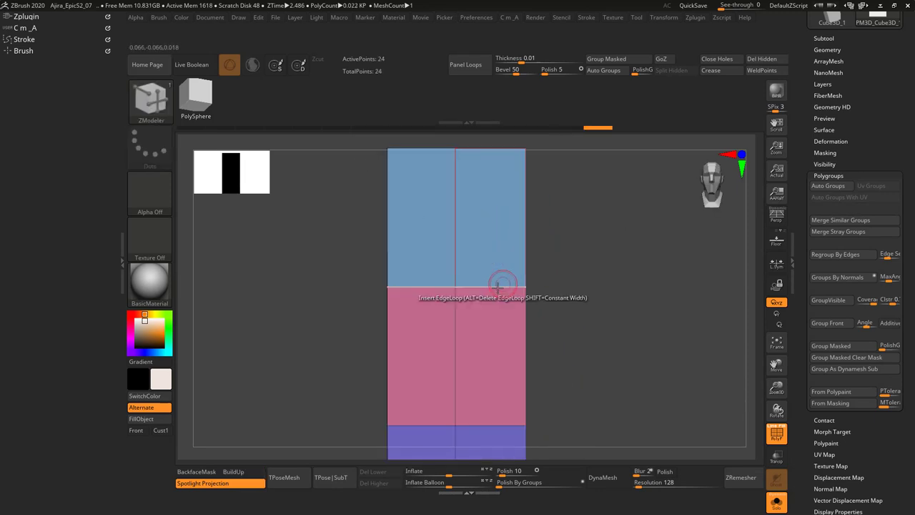
Step: Mask part of the mesh from the top and pull the unmasked edge into a pointed extension
shift+drag(564, 279, 526, 333)
ctrl+click(469, 318)
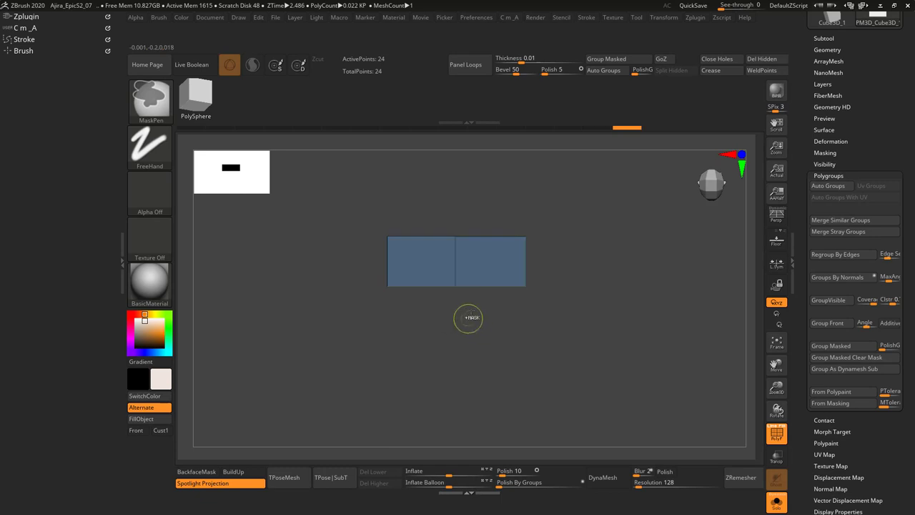
key(w)
drag(455, 281, 453, 322)
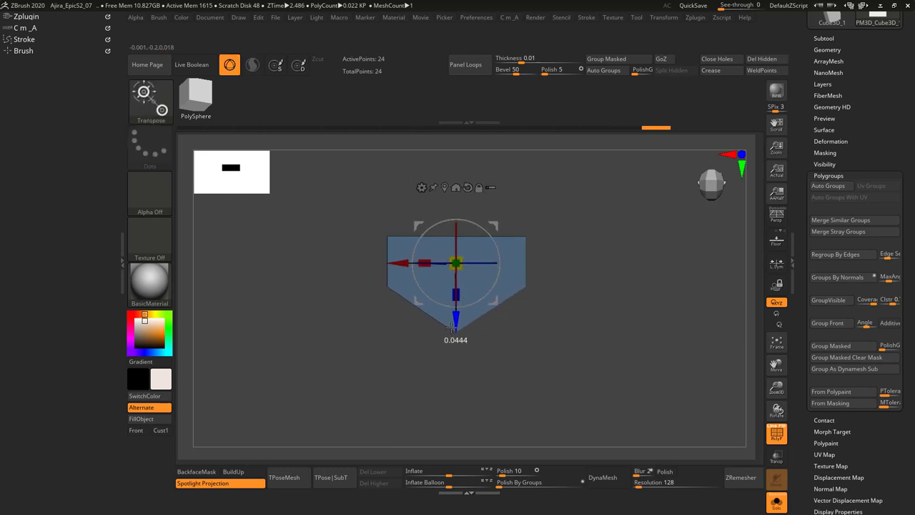
mouse_move(578, 320)
shift+mouse_down()
mouse_move(597, 249)
mouse_move(594, 276)
shift+mouse_up()
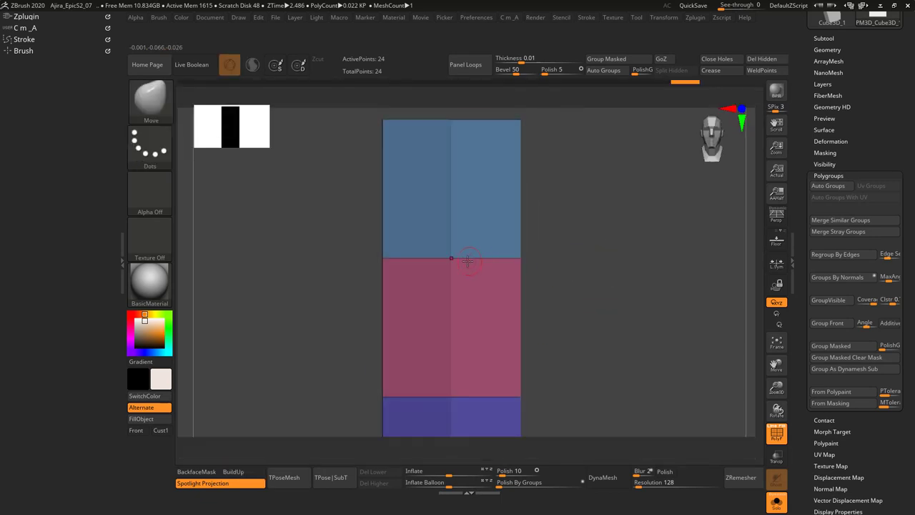
Step: Insert three edge loops across the block with ZModeler, ending in a front view
key(b)
key(z)
key(m)
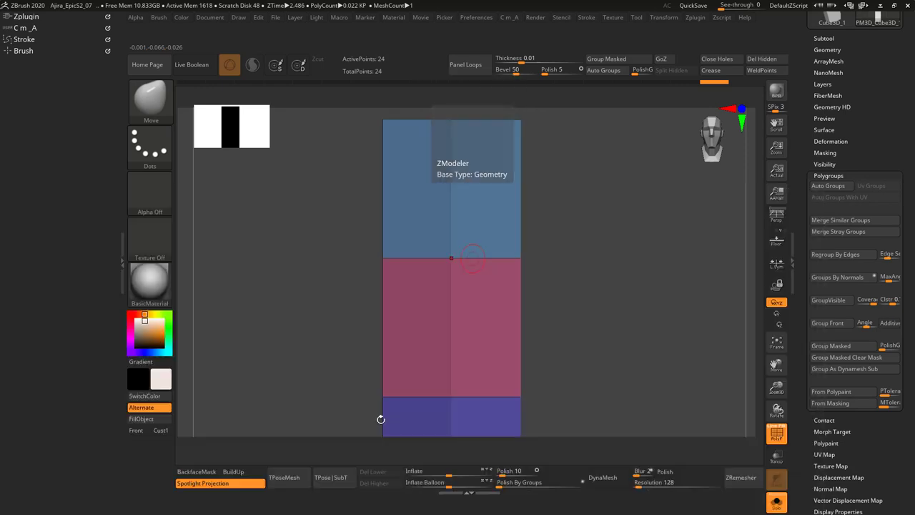
click(459, 280)
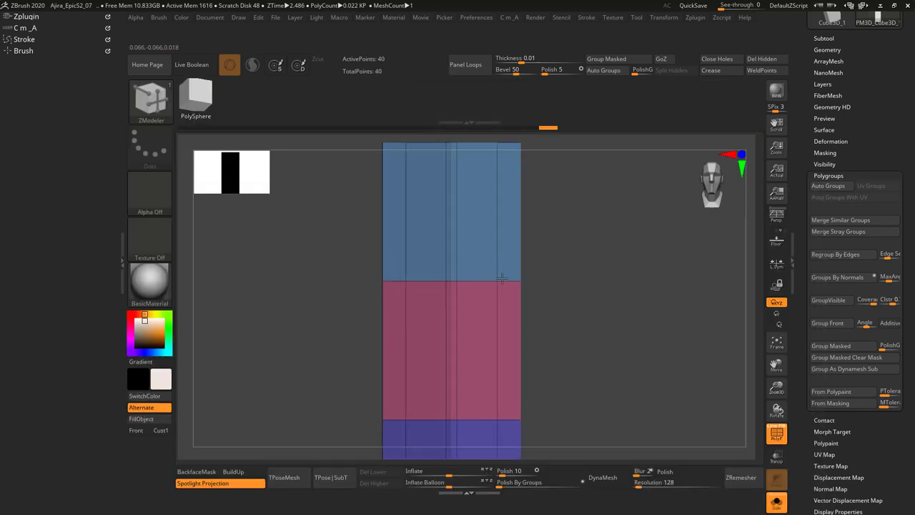
click(524, 280)
mouse_move(525, 280)
mouse_down()
mouse_move(555, 301)
mouse_move(585, 287)
mouse_move(494, 278)
mouse_up()
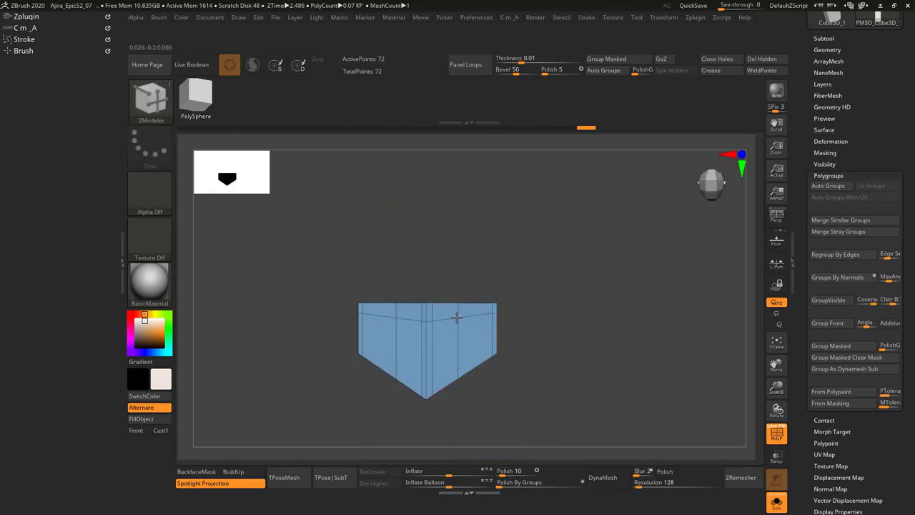
click(460, 308)
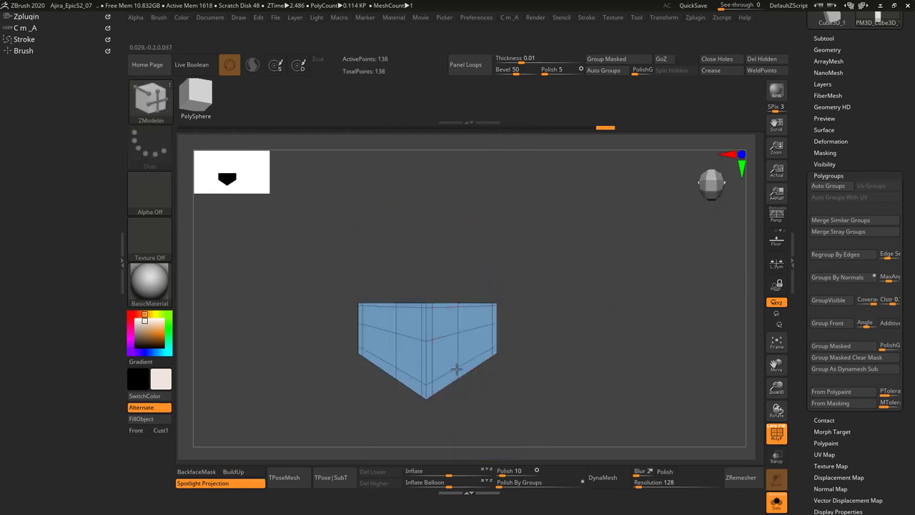
mouse_move(565, 398)
mouse_down()
mouse_move(603, 299)
mouse_move(639, 322)
mouse_move(580, 267)
mouse_up()
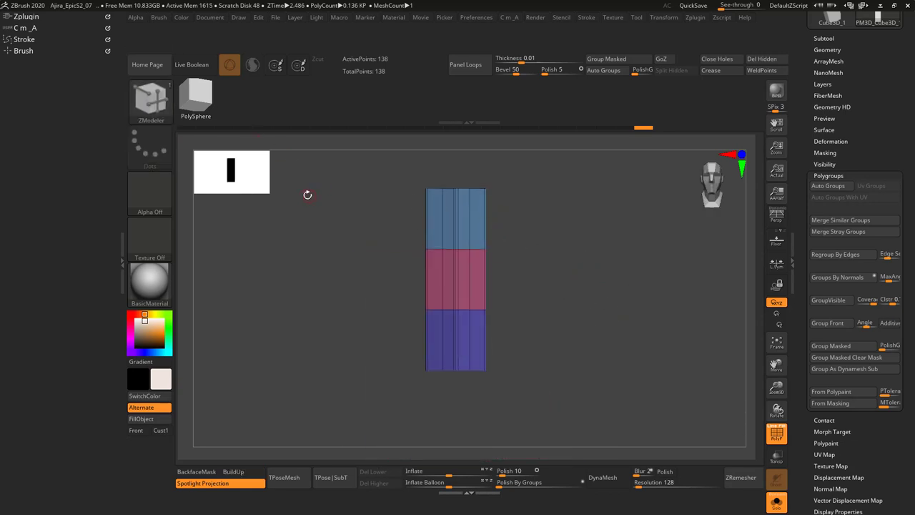
Step: Create a new InsertMesh brush, InsertMesh_2, from the three-band column
click(169, 105)
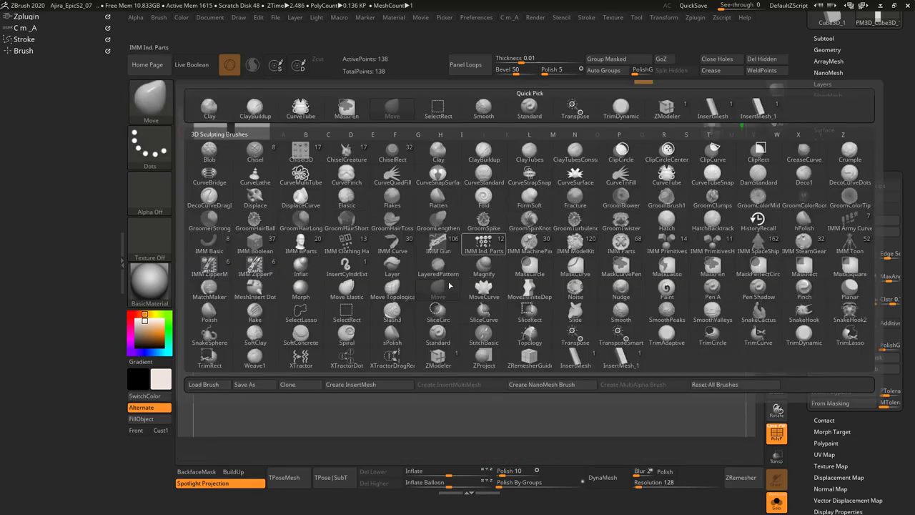
click(364, 386)
click(406, 175)
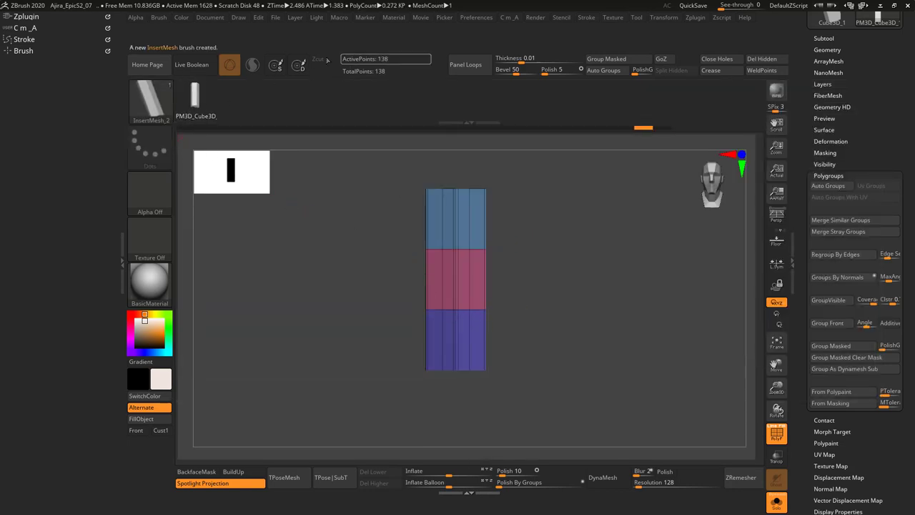
click(585, 17)
Step: Enable Curve Mode in Stroke > Curve and undo a test strip
click(24, 39)
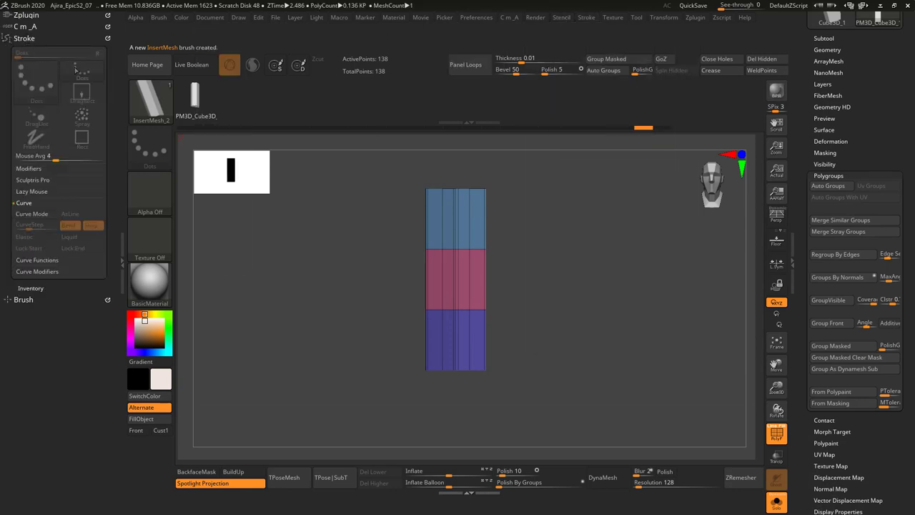
click(45, 217)
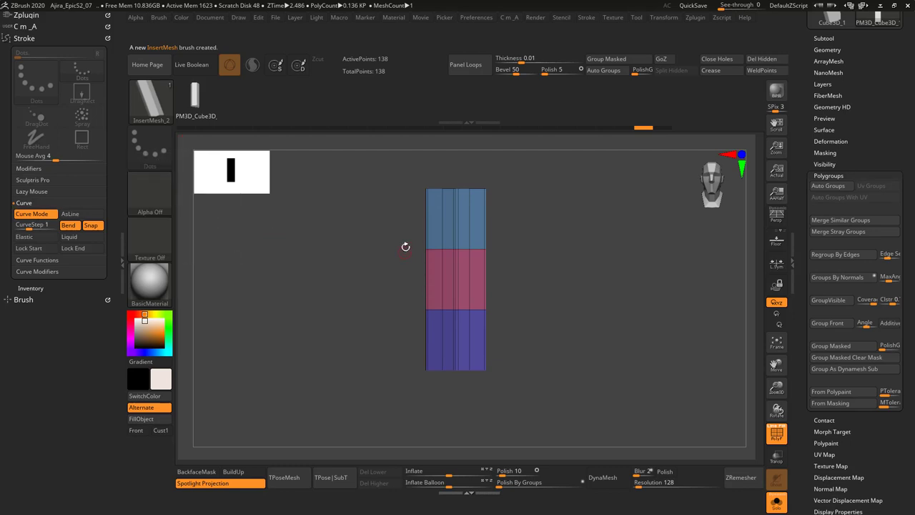
drag(262, 263, 258, 260)
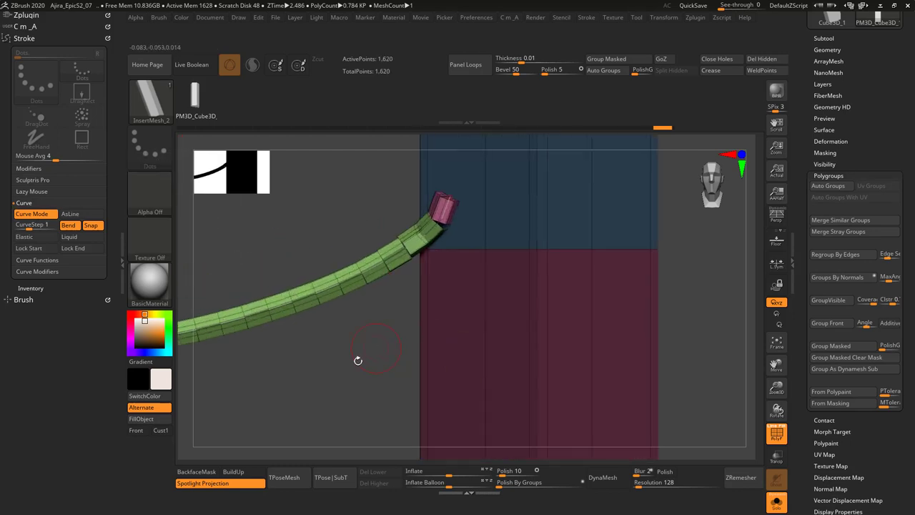
key(ctrl+z)
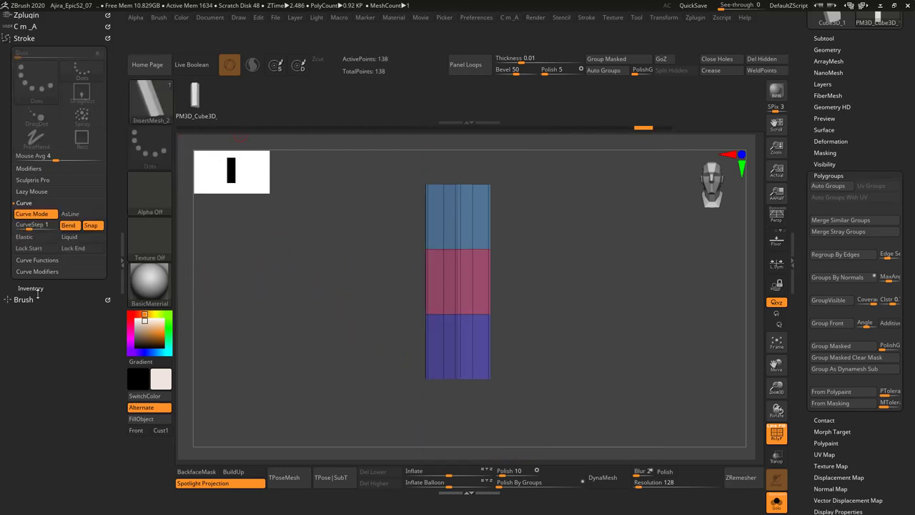
Step: Expand Brush > Modifiers to check that Tri Parts and Weld Points are on
click(23, 299)
drag(43, 300, 71, 208)
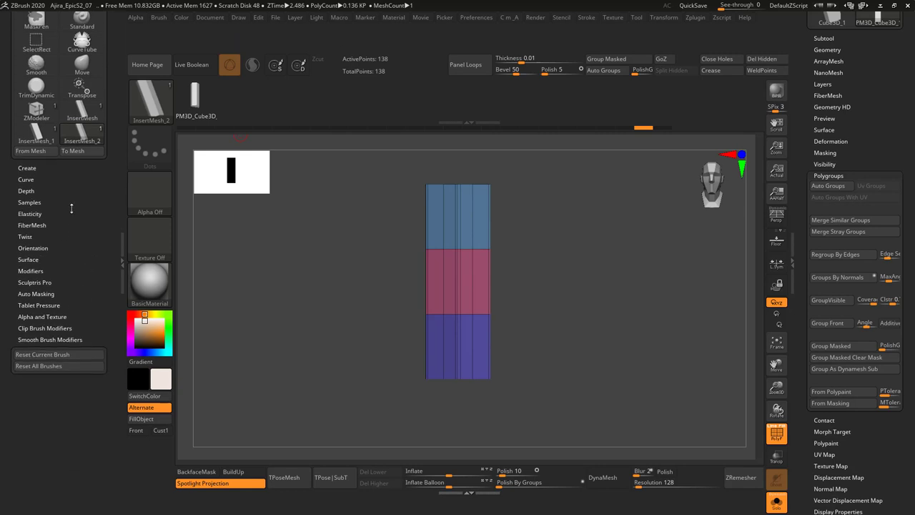
click(30, 271)
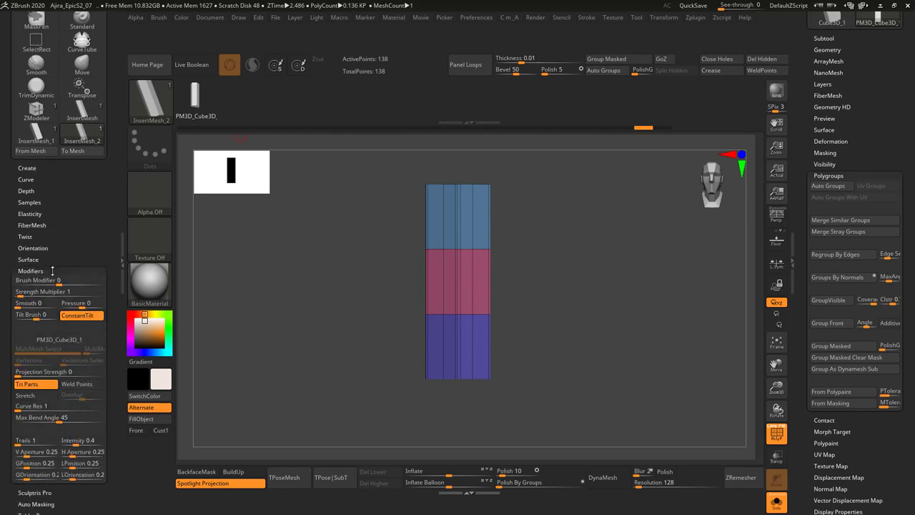
drag(72, 286, 72, 211)
Step: Draw a curved and a spiral test strip on the block, undoing each
key(space)
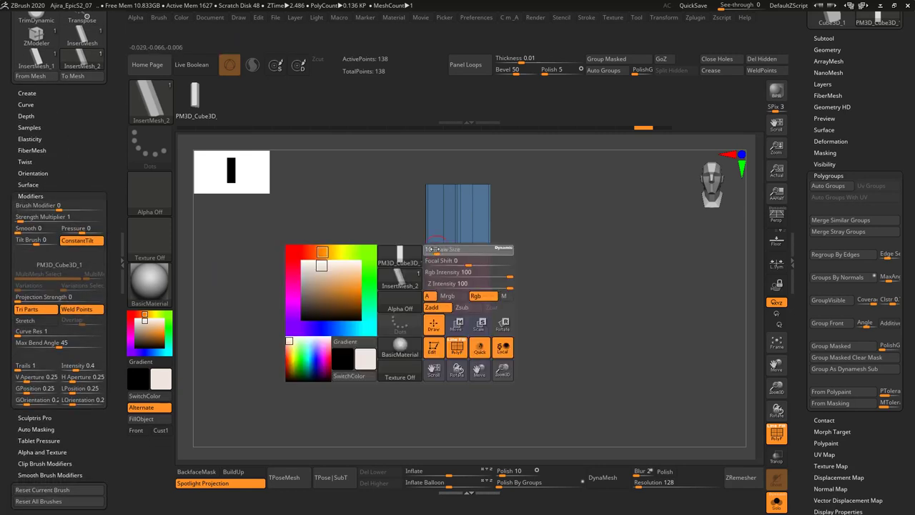
drag(458, 245, 286, 270)
mouse_move(337, 345)
mouse_down()
mouse_move(352, 331)
mouse_move(313, 351)
mouse_up()
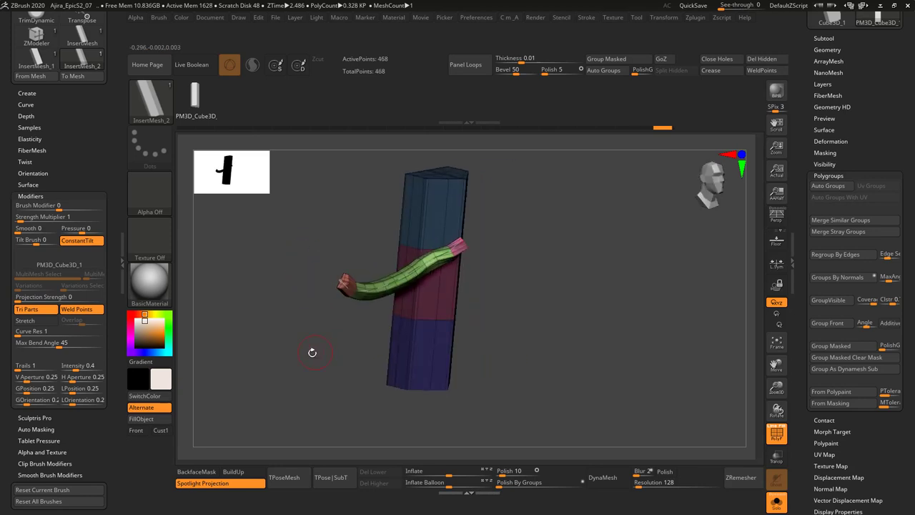
key(ctrl+z)
mouse_move(258, 308)
mouse_down()
mouse_move(304, 347)
mouse_move(342, 337)
mouse_up()
drag(308, 286, 366, 243)
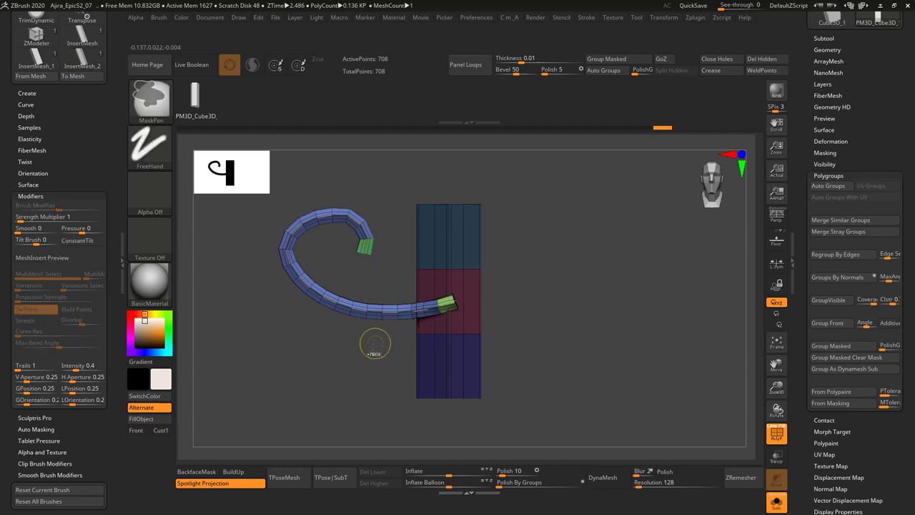
key(ctrl+z)
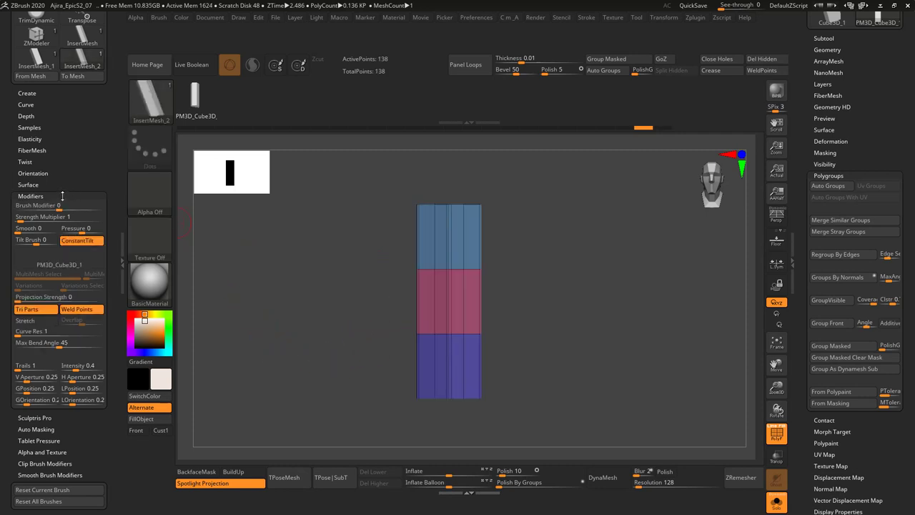
click(63, 196)
scroll(64, 236, up, 5)
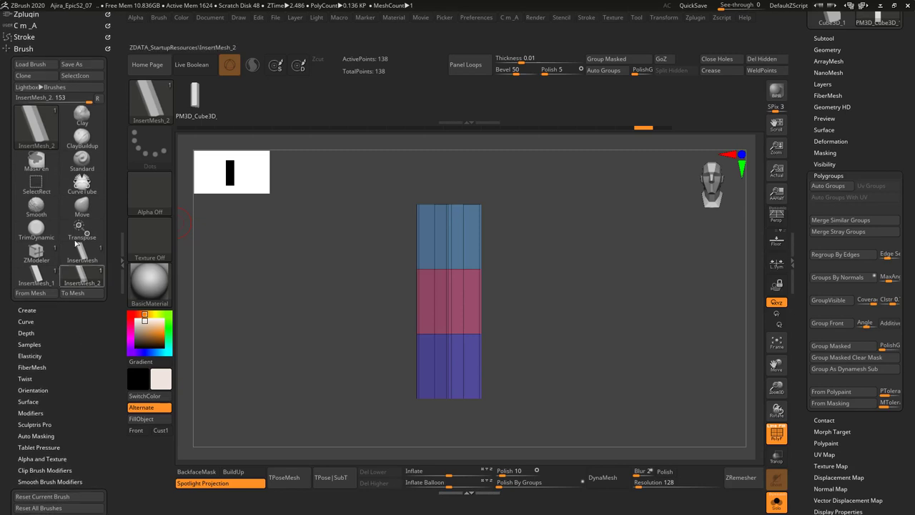
Step: Turn on Lock Start, draw a curved strip from the middle band, and clear the mask
click(39, 40)
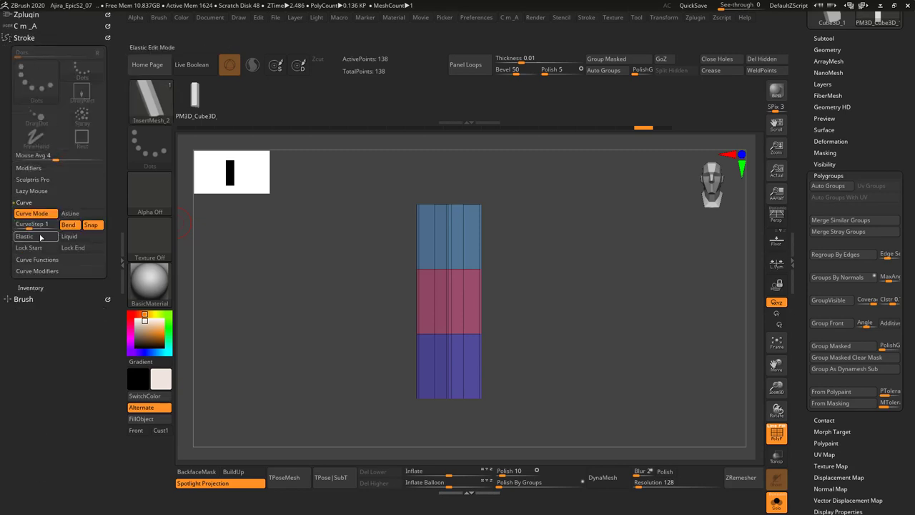
drag(331, 288, 306, 276)
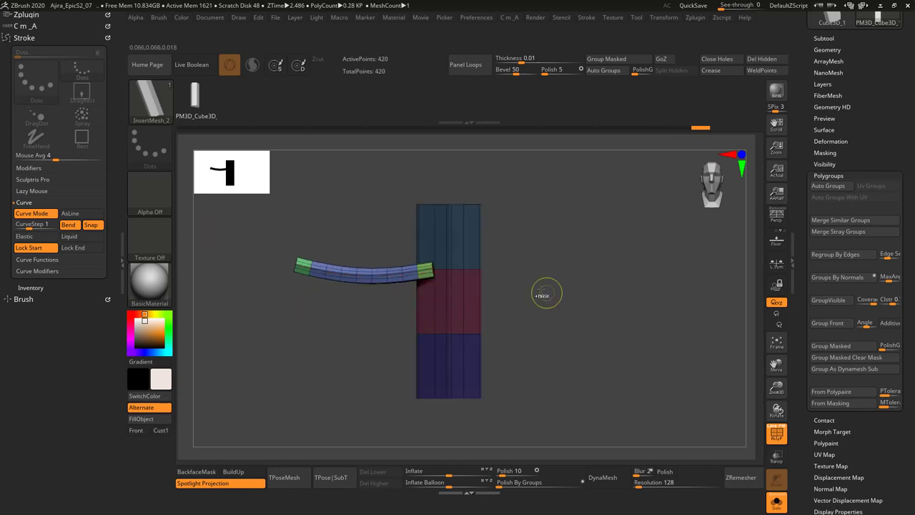
ctrl+click(534, 322)
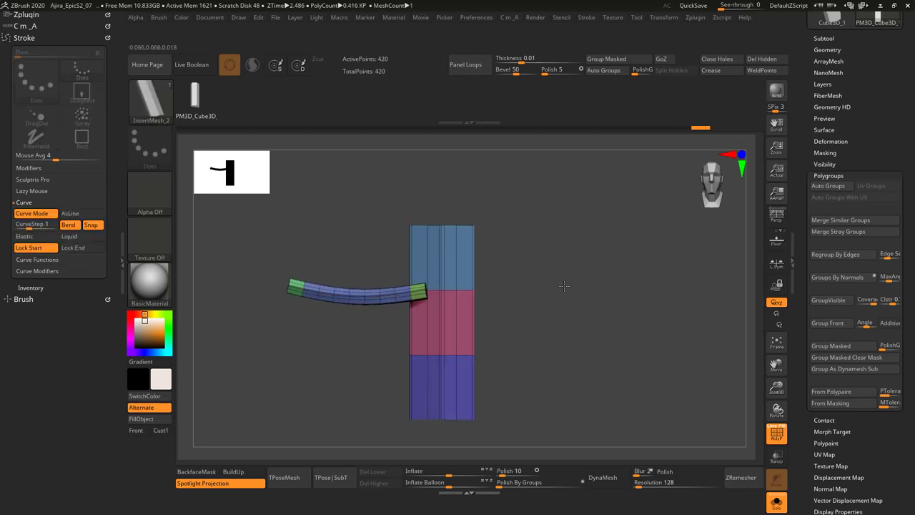
scroll(864, 189, up, 5)
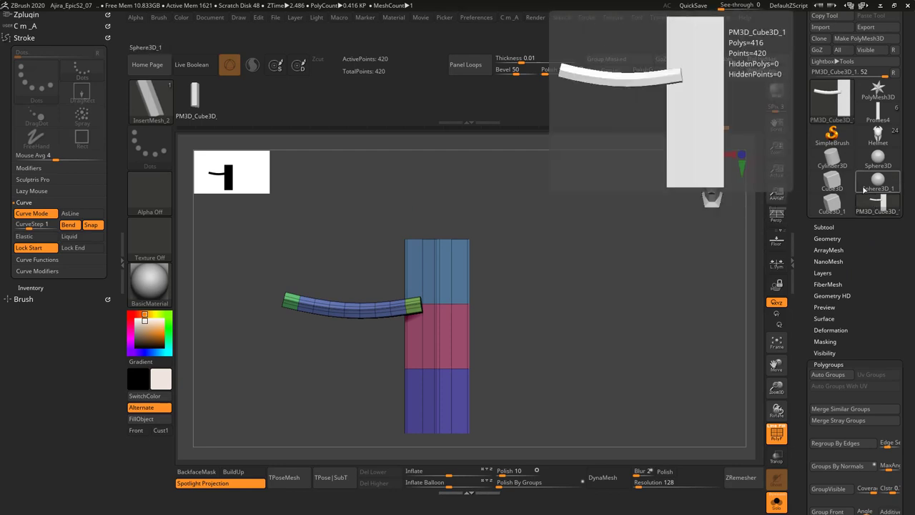
Step: Switch to Sphere3D and convert it into an editable polymesh
click(878, 159)
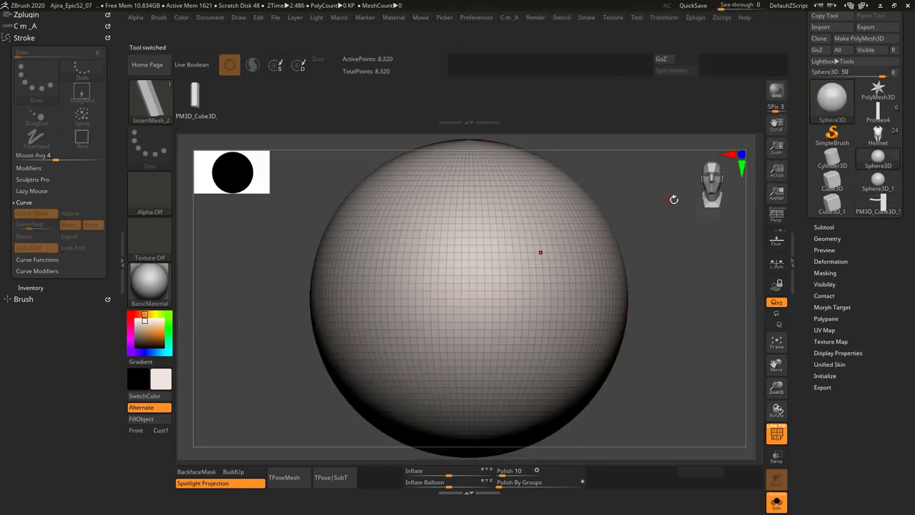
click(859, 38)
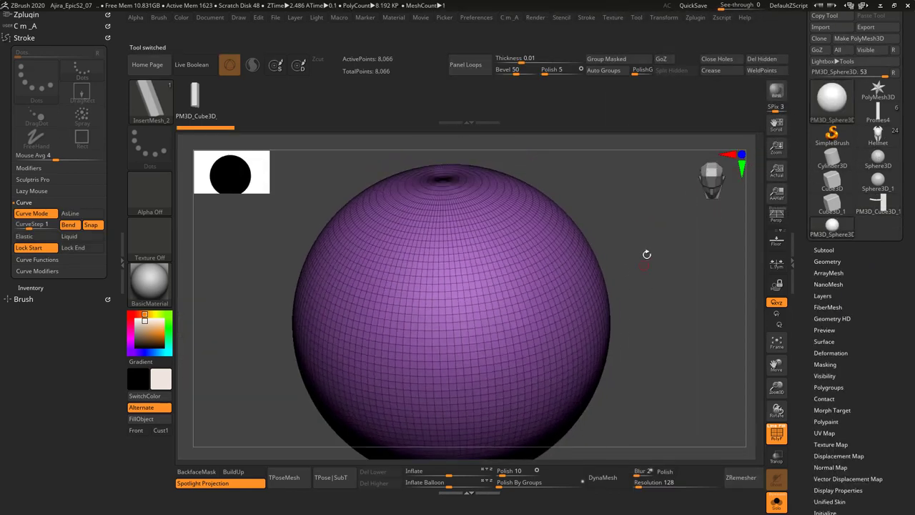
drag(645, 253, 526, 229)
key(shift+f)
Step: With InsertMesh_2, draw a curved strip arcing over the sphere's top
key(b)
key(i)
key(m)
key(space)
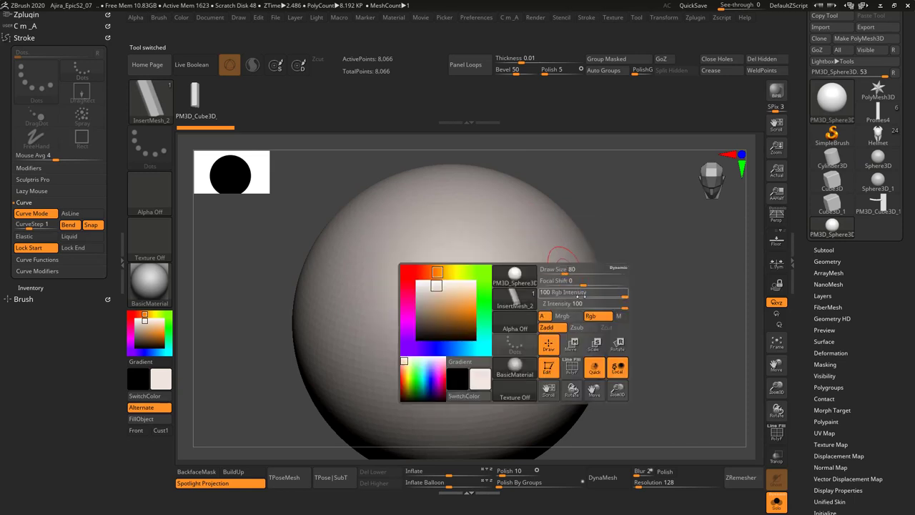
drag(514, 182, 386, 281)
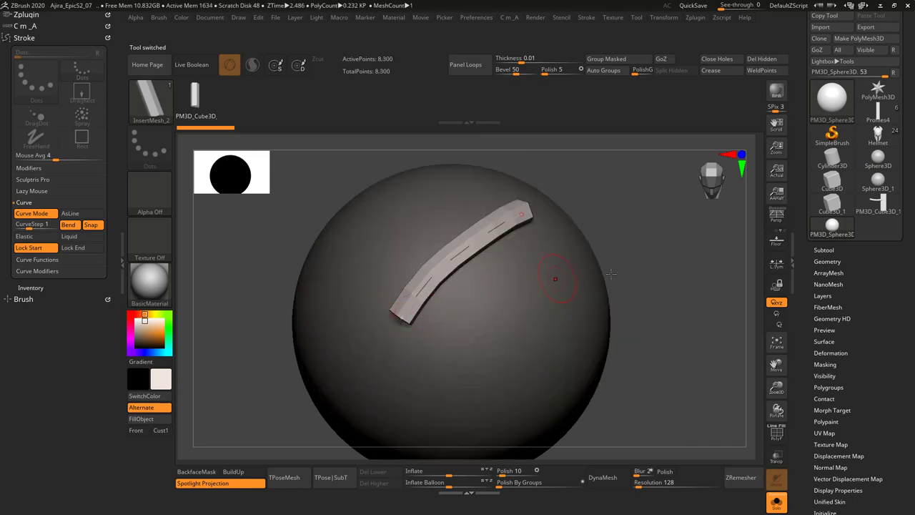
drag(663, 223, 551, 236)
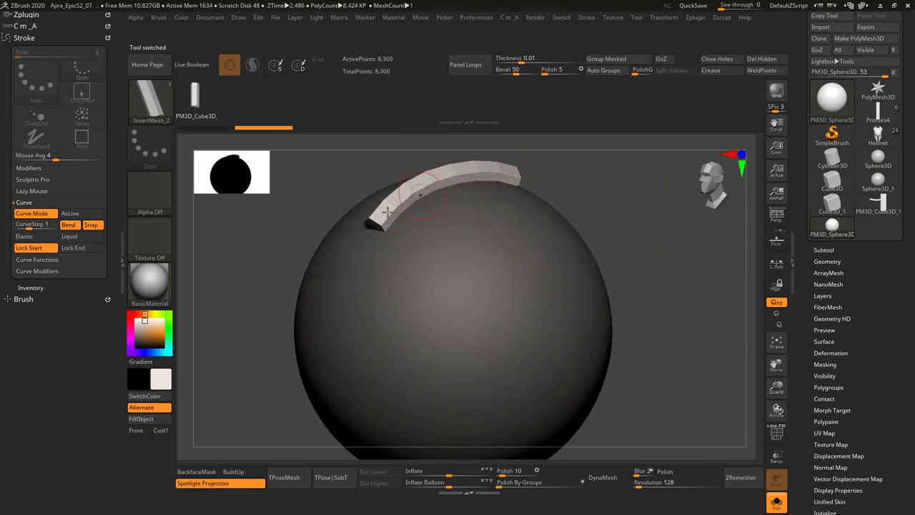
drag(264, 209, 227, 204)
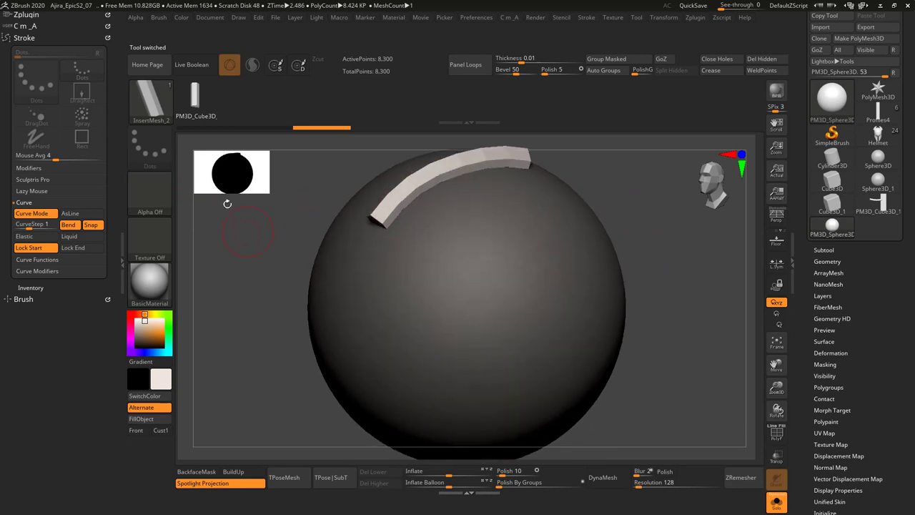
click(43, 38)
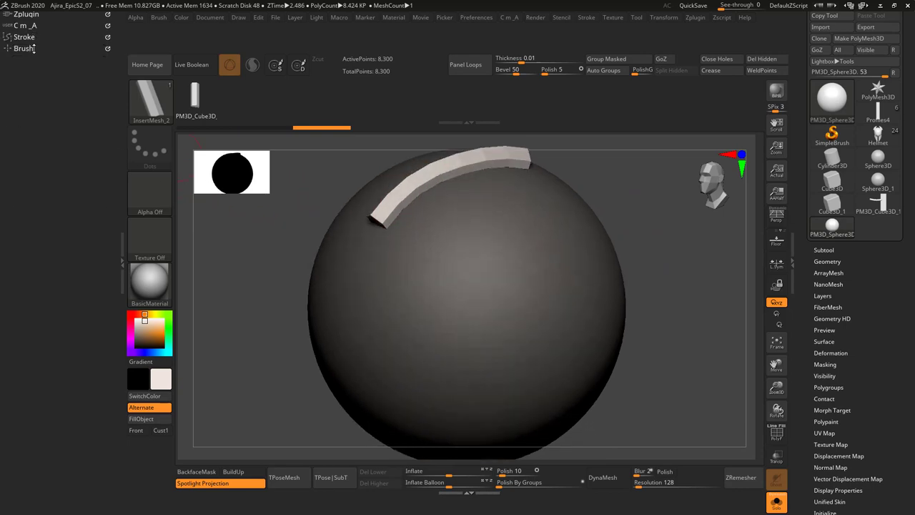
Step: In Brush > Depth set Imbed to 0, then draw and undo a test strip
click(24, 48)
scroll(55, 329, down, 1)
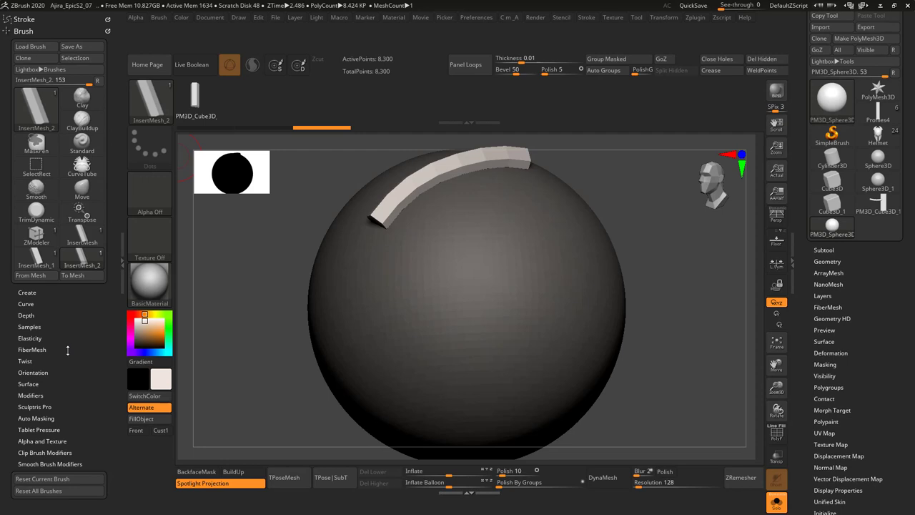
click(39, 317)
drag(52, 345, 51, 344)
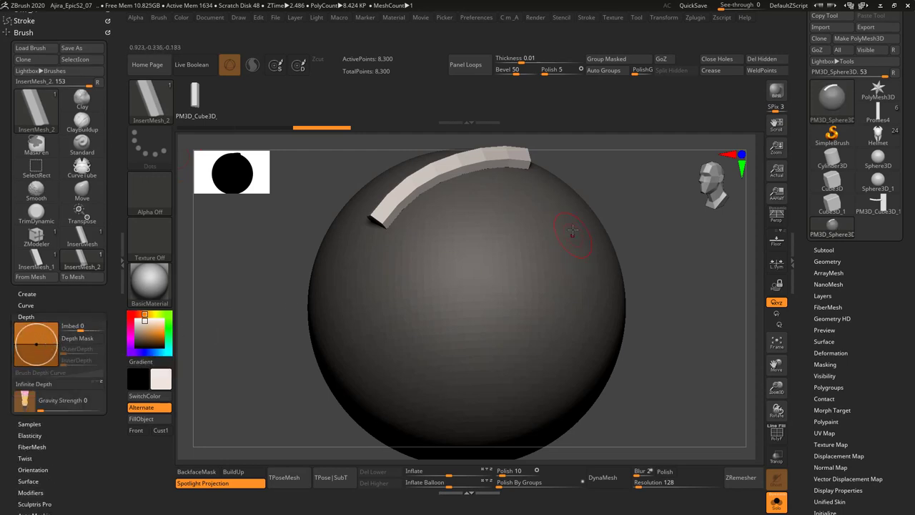
click(422, 315)
drag(693, 282, 595, 261)
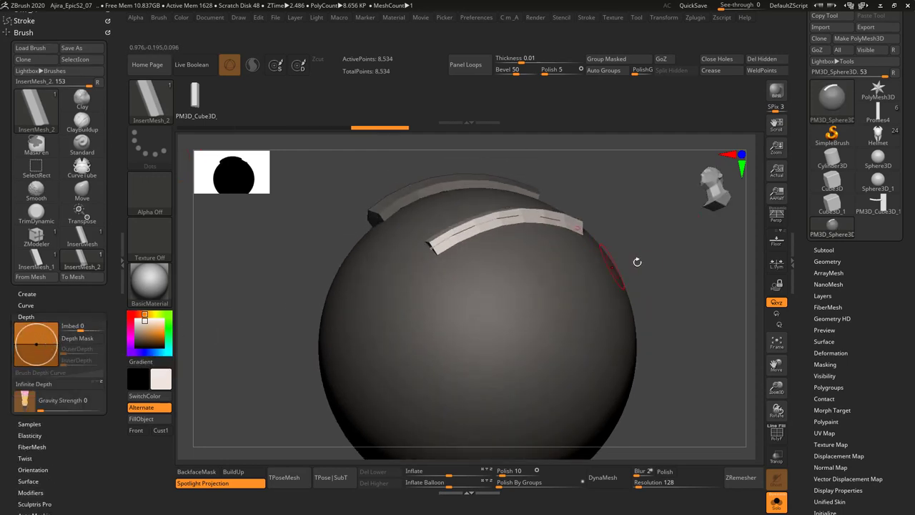
key(ctrl+z)
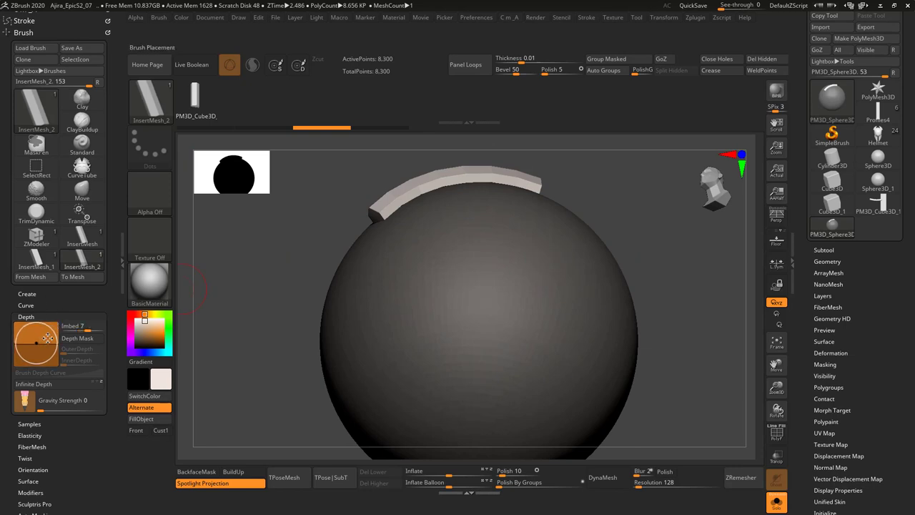
Step: Insert one strip at Imbed 12 and another at Imbed 2 across the sphere
drag(47, 338, 43, 343)
mouse_move(665, 246)
mouse_down()
mouse_move(607, 241)
mouse_move(584, 250)
mouse_up()
click(430, 249)
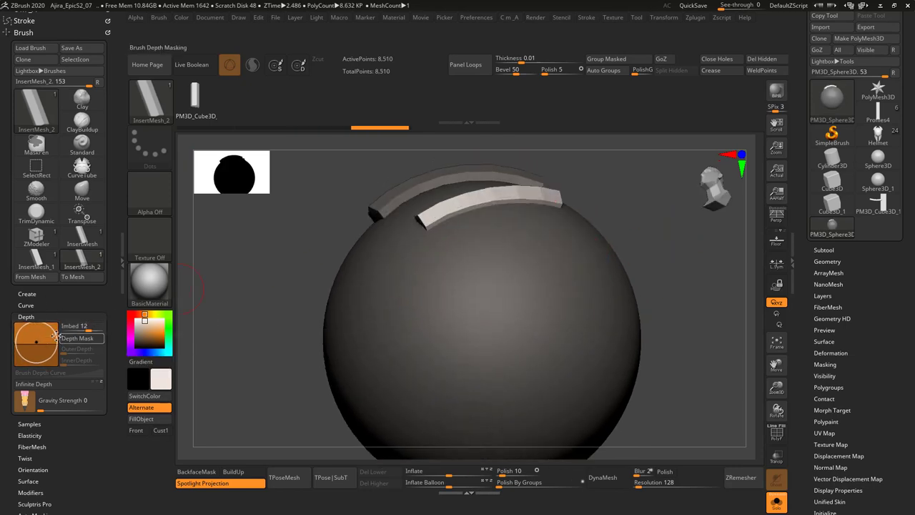
drag(56, 336, 43, 344)
drag(627, 231, 564, 233)
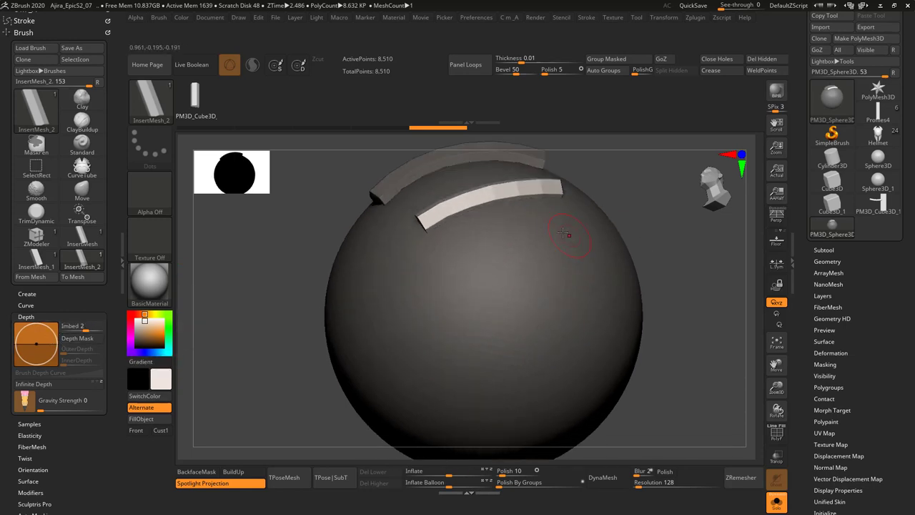
click(477, 266)
mouse_move(715, 236)
mouse_down()
mouse_move(668, 229)
mouse_move(652, 291)
mouse_up()
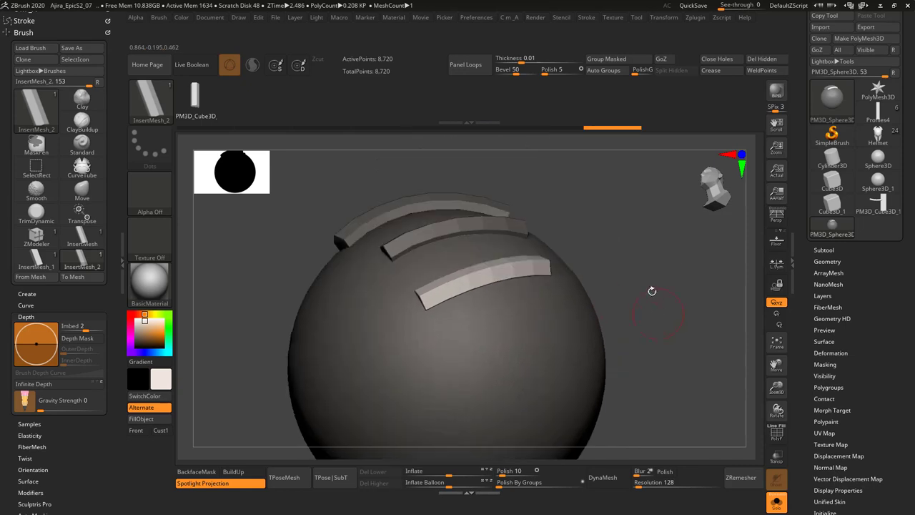
Step: Hide the sphere to inspect the three strips alone, then switch to the Helmet tool
ctrl+shift+click(484, 321)
ctrl+shift+click(477, 325)
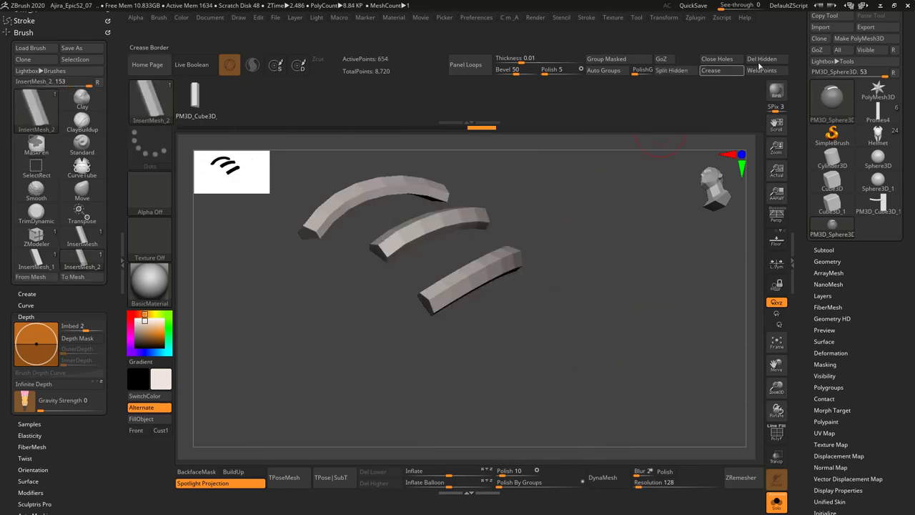
key(f)
key(shift+f)
key(shift+f)
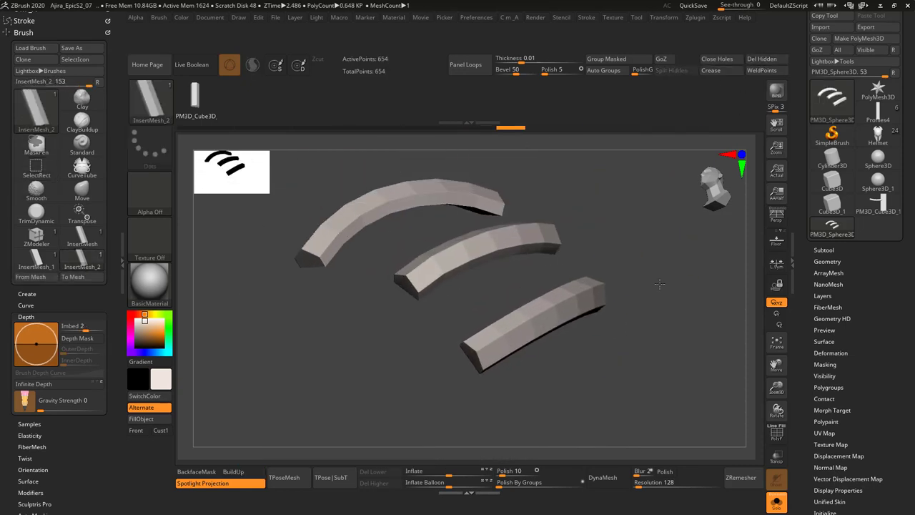
key(ctrl+d)
key(ctrl+d)
key(ctrl+d)
key(ctrl+d)
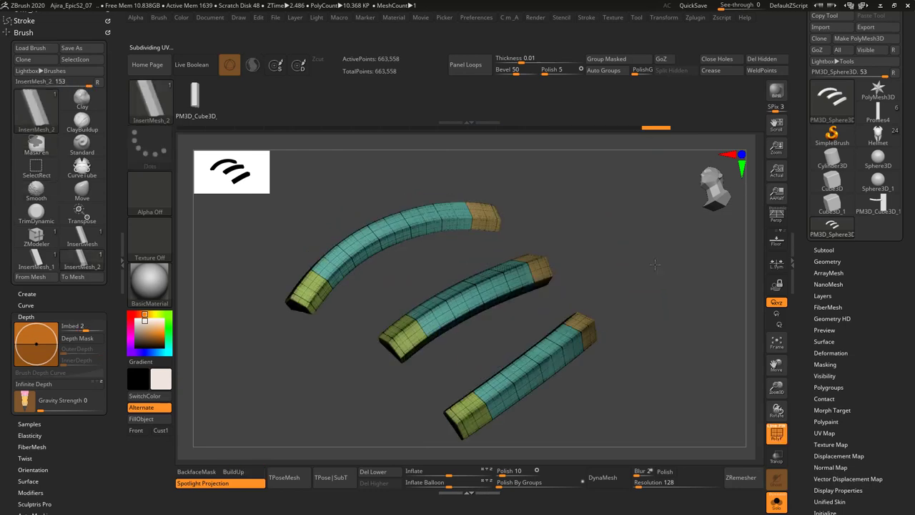
drag(653, 268, 658, 245)
click(823, 250)
click(877, 122)
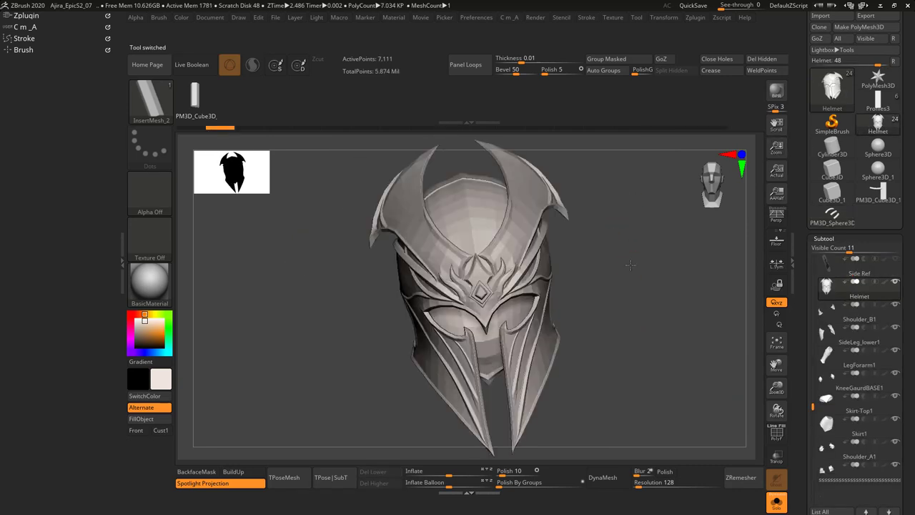
Step: Auto-group the helmet, isolate its inner shell and delete the hidden outer parts
click(599, 74)
key(shift+f)
drag(644, 286, 607, 286)
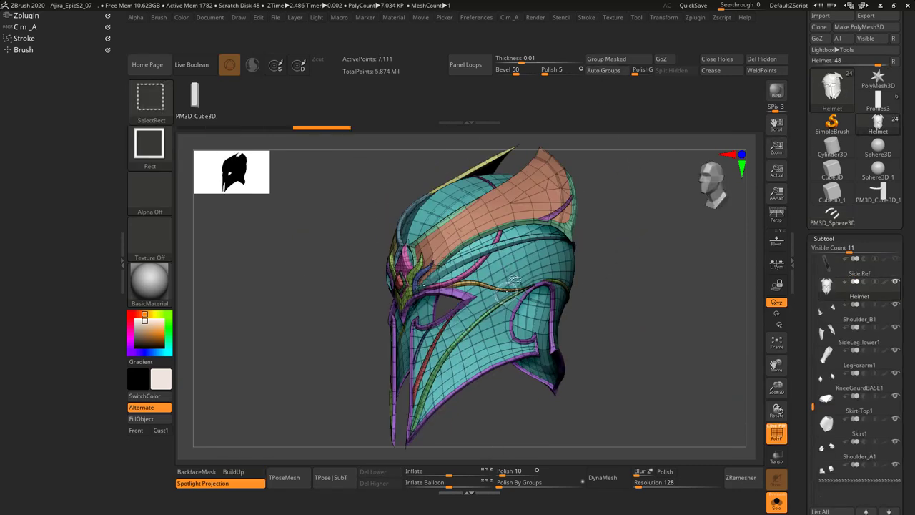
ctrl+shift+click(408, 265)
click(745, 65)
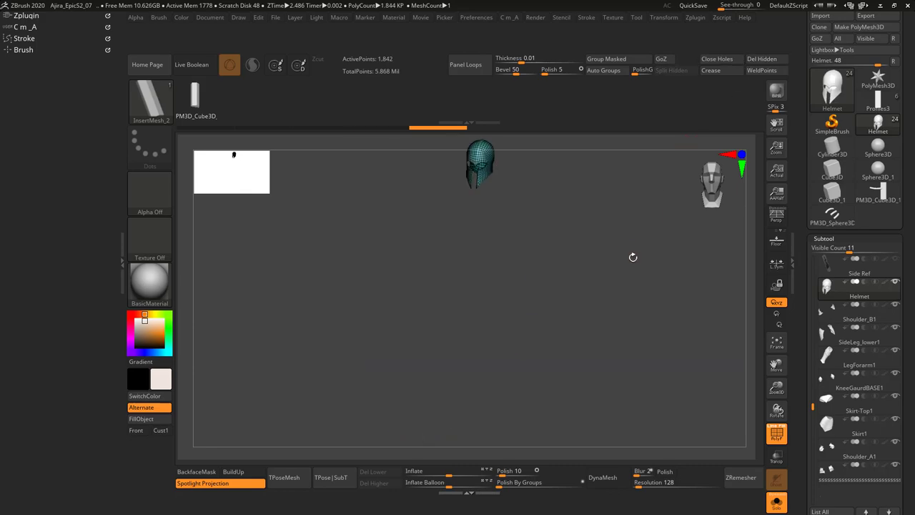
Step: Draw an InsertMesh curve strip across the helmet's side and turn off PolyF
scroll(634, 257, up, 3)
scroll(633, 261, up, 3)
scroll(643, 275, up, 3)
drag(633, 274, 646, 290)
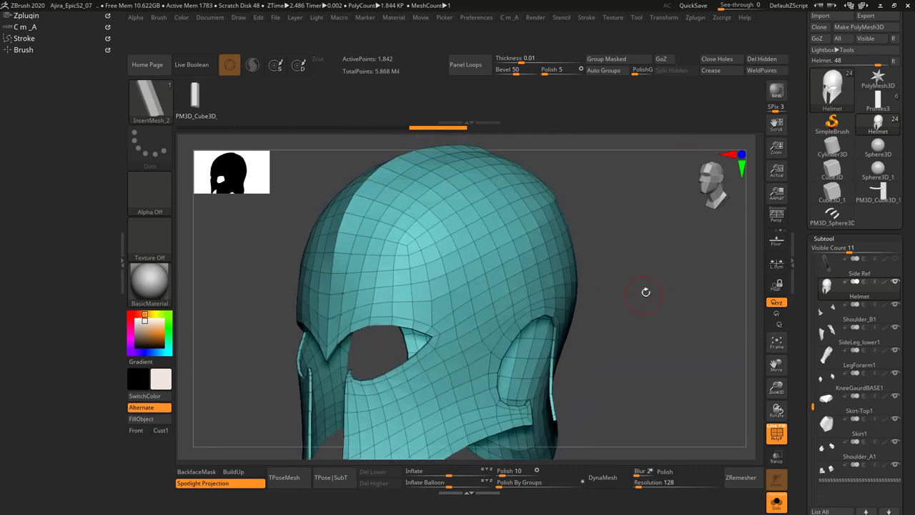
drag(543, 214, 541, 217)
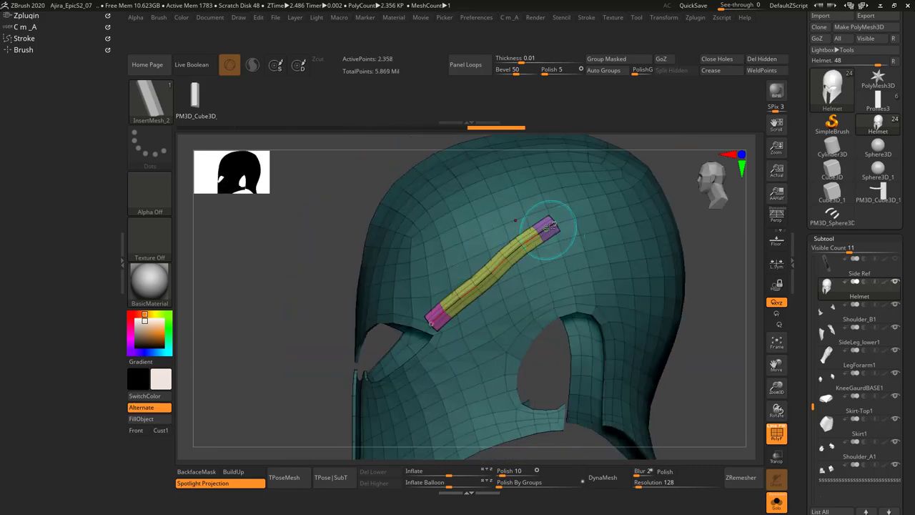
drag(697, 258, 674, 226)
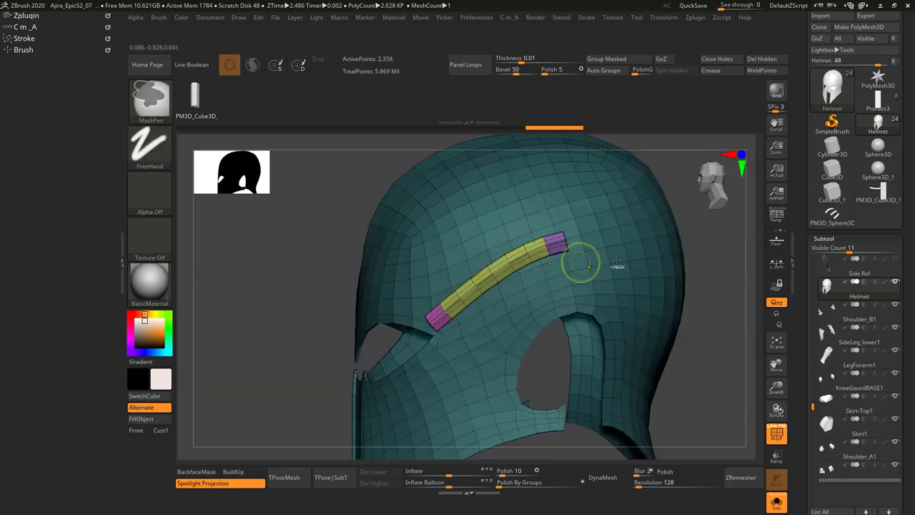
mouse_move(580, 260)
mouse_down()
mouse_move(665, 243)
mouse_move(672, 273)
mouse_move(701, 284)
mouse_move(668, 278)
mouse_move(705, 263)
mouse_move(691, 266)
mouse_move(696, 256)
mouse_up()
key(shift+f)
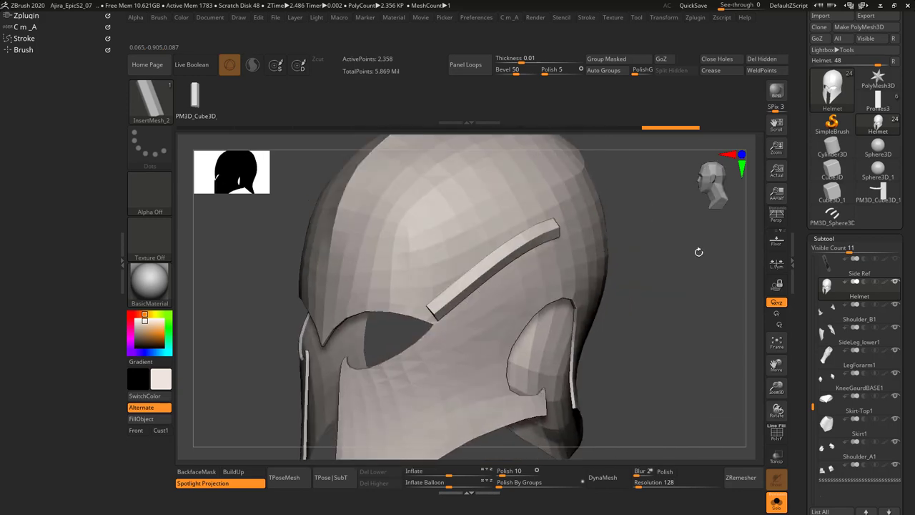
Step: Enable the Size option under Stroke > Curve Modifiers
click(73, 39)
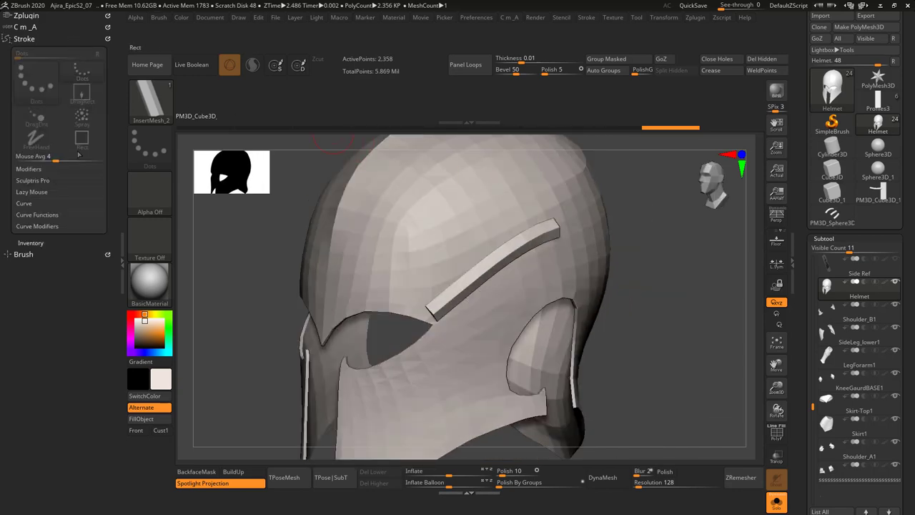
click(46, 205)
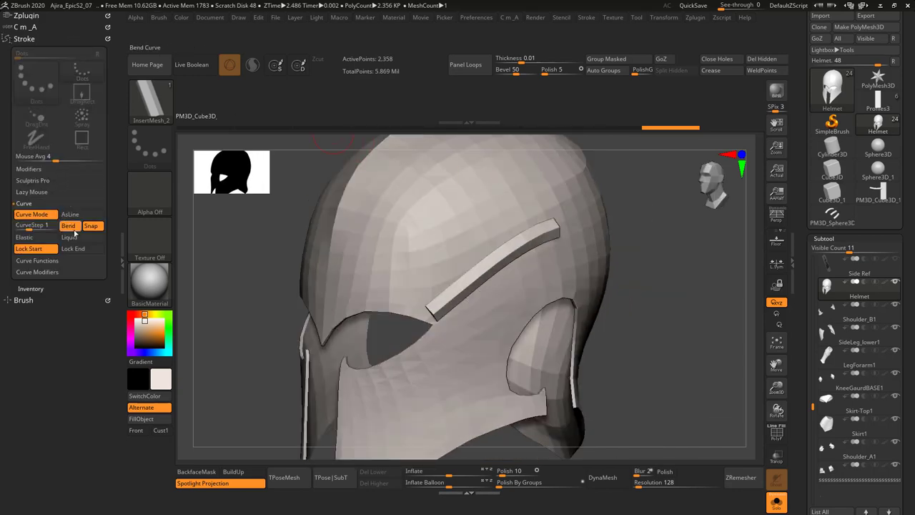
click(54, 274)
click(80, 241)
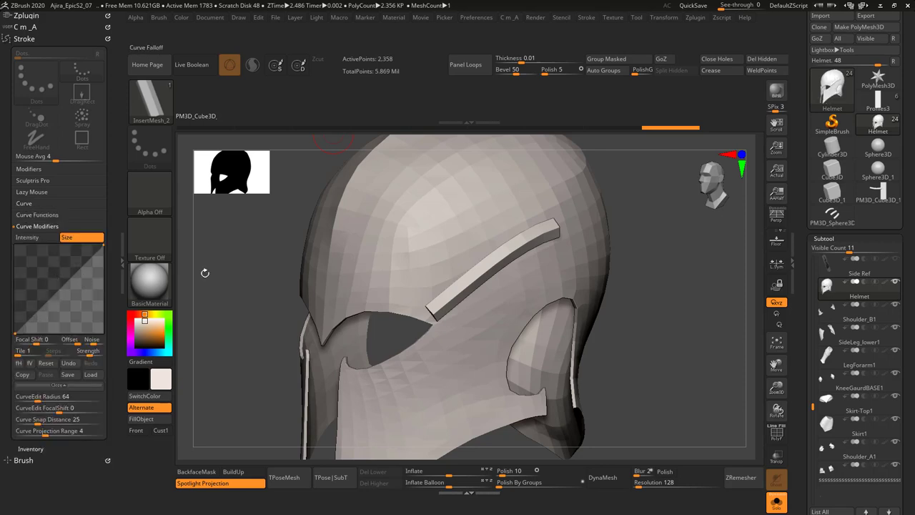
Step: Draw a strip above the first and reshape Curve Falloff into a descending diagonal
drag(467, 222, 469, 223)
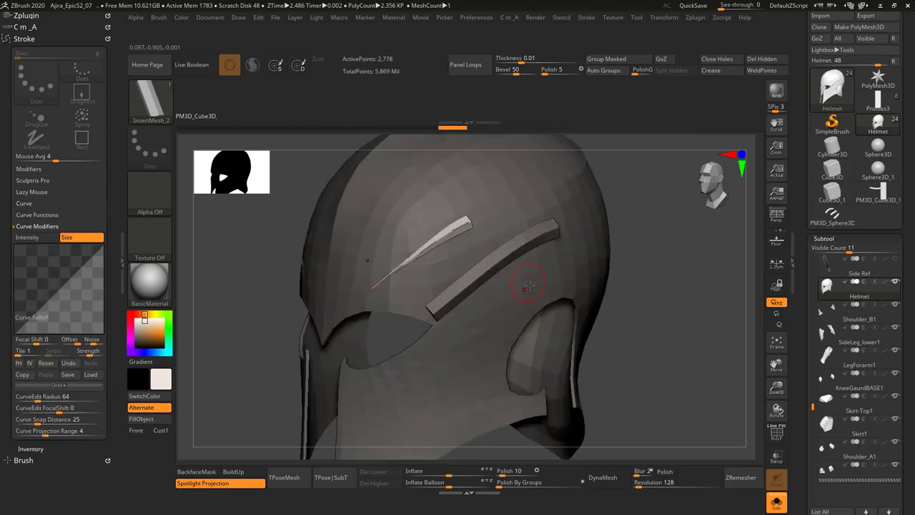
drag(13, 331, 14, 252)
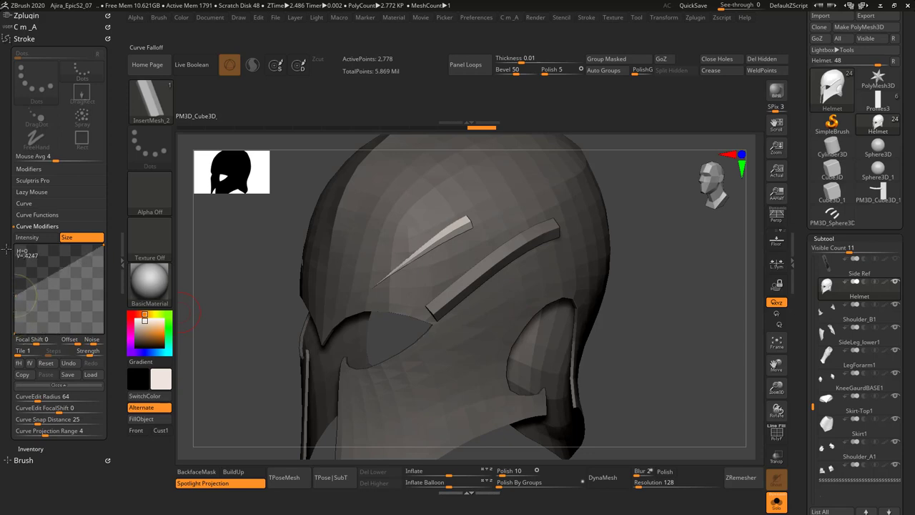
drag(105, 252, 93, 322)
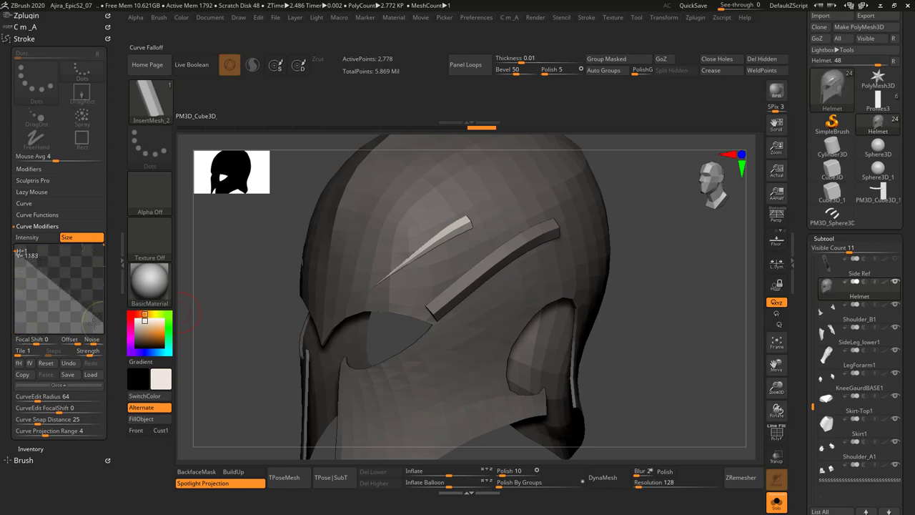